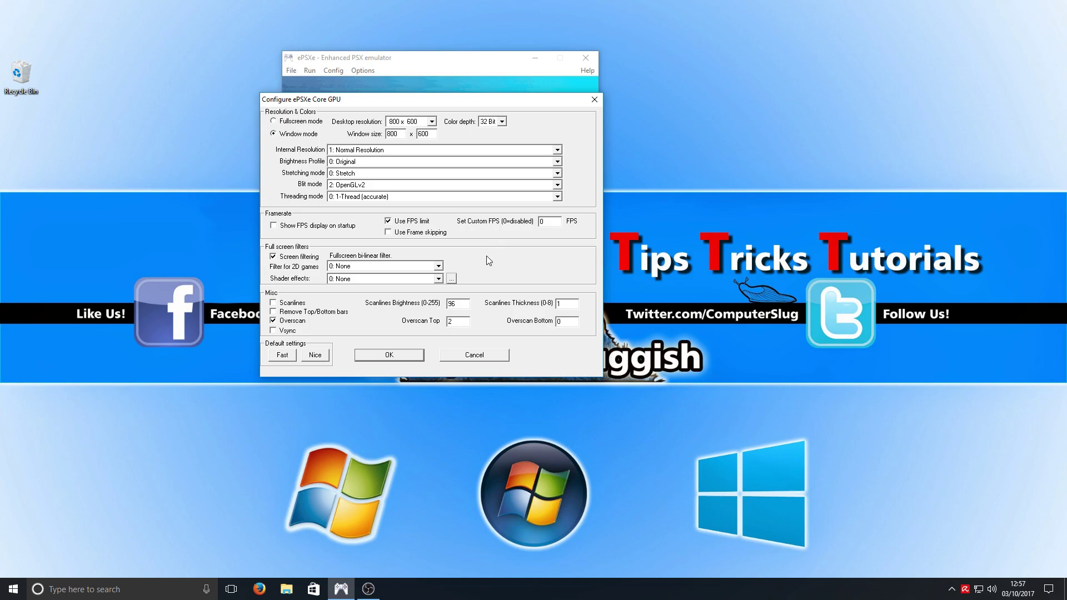
Step: Close the GPU configuration and review the sound latency choices in the SPU core configuration without saving changes
left_click(458, 357)
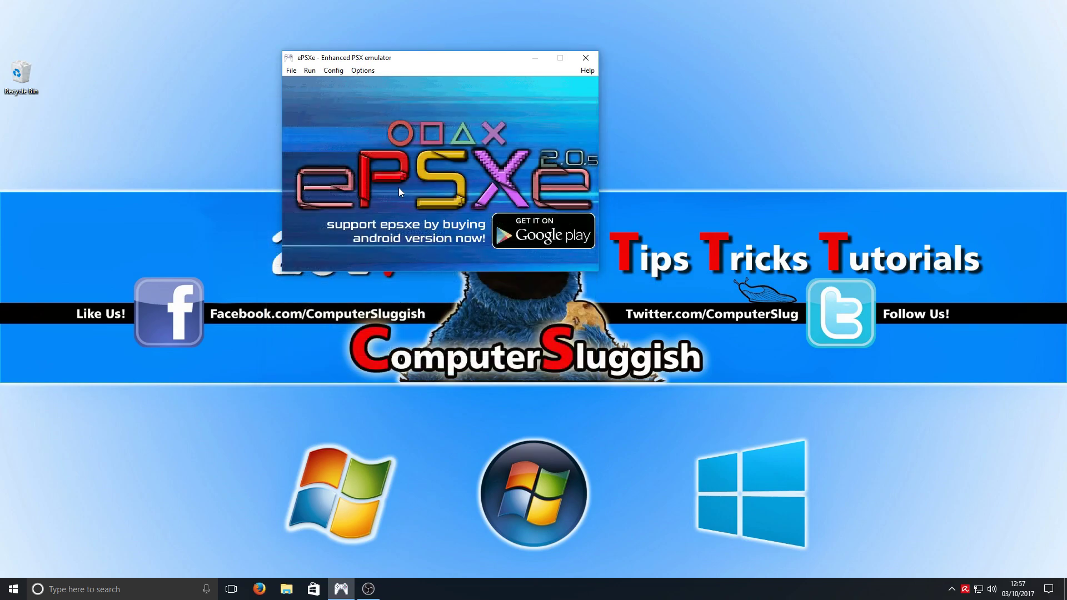
left_click(335, 70)
left_click(344, 109)
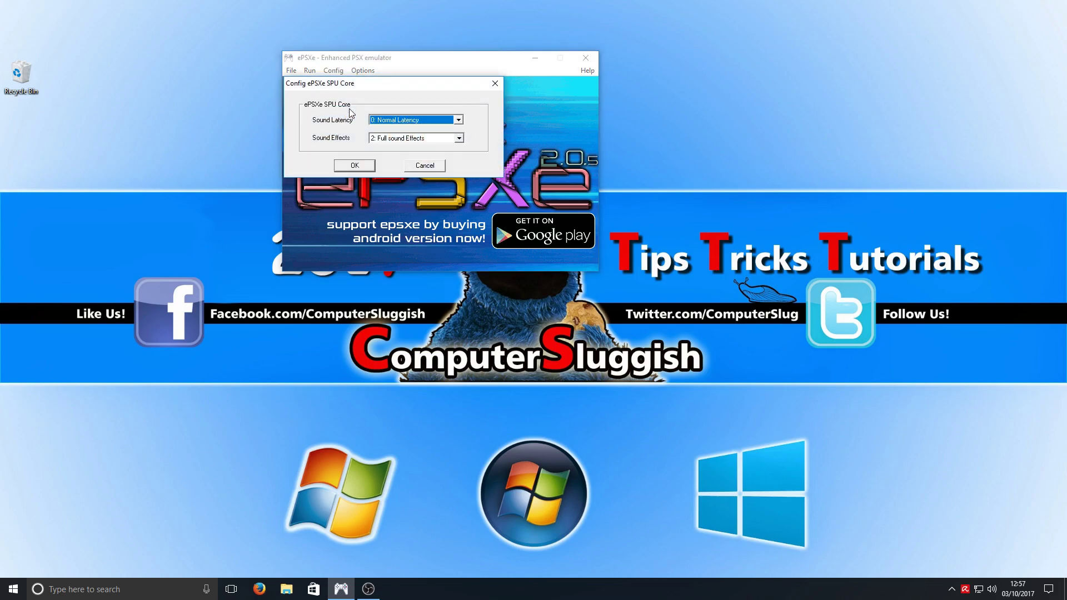
left_click(405, 120)
left_click(425, 120)
left_click(425, 165)
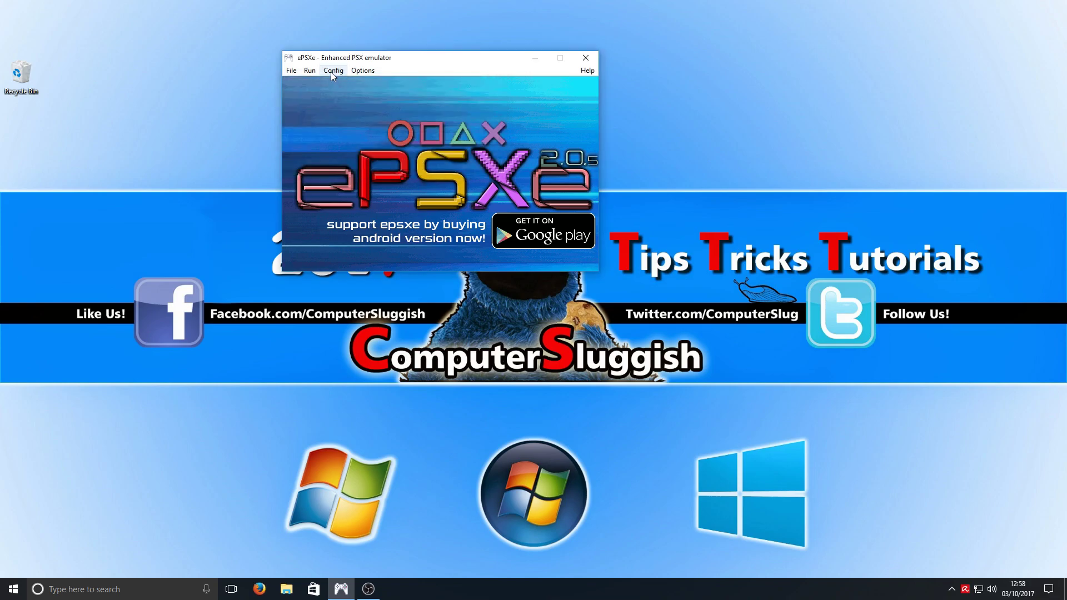
Step: Review the BIOS file selection and the memory card file settings, cancelling both without changes
left_click(332, 72)
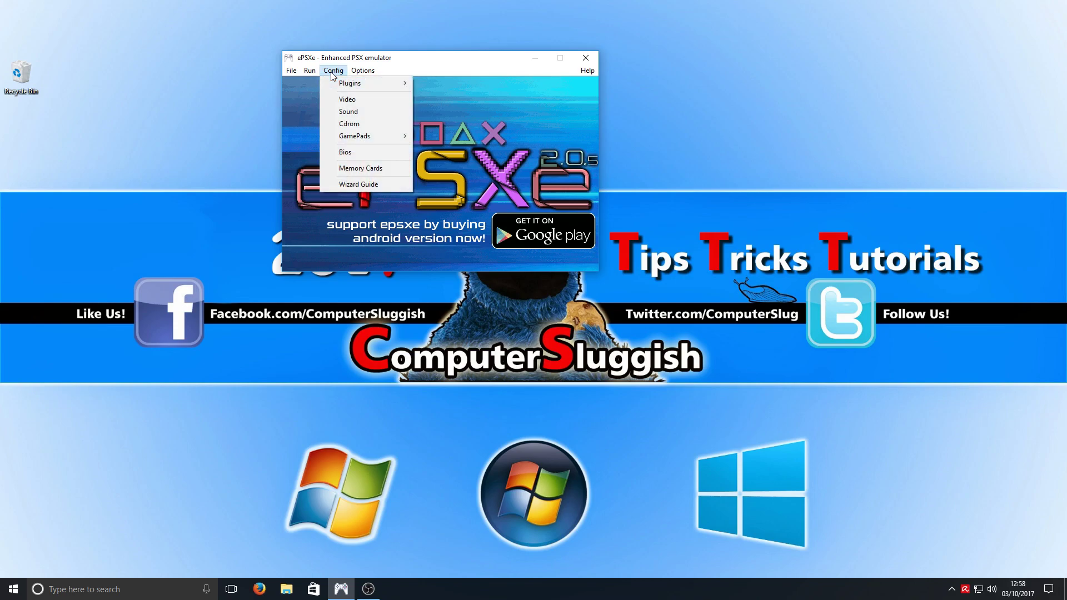
left_click(357, 152)
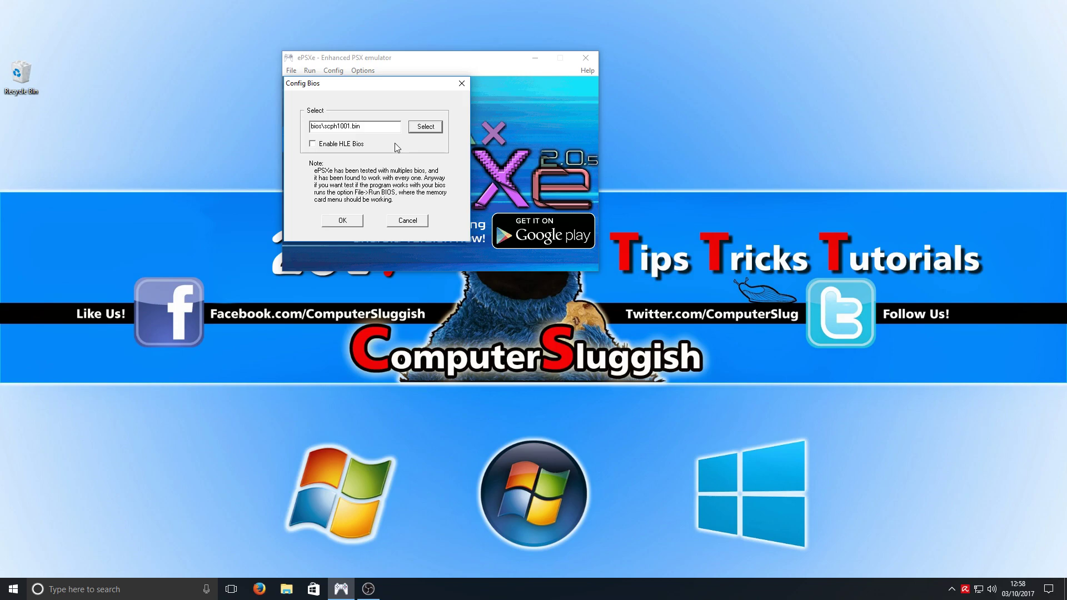
left_click(407, 221)
left_click(336, 71)
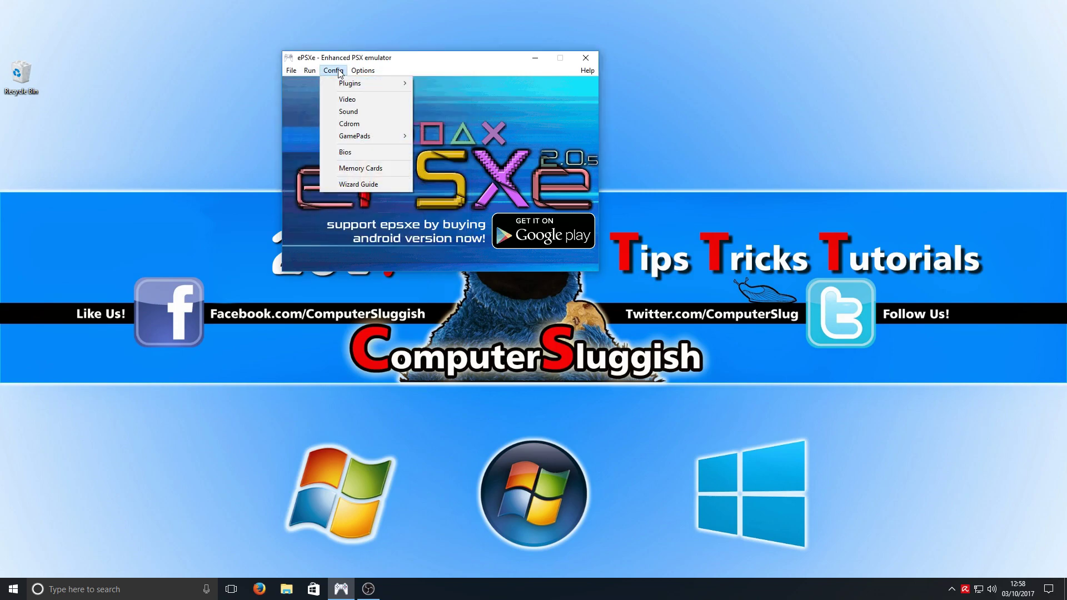
left_click(361, 170)
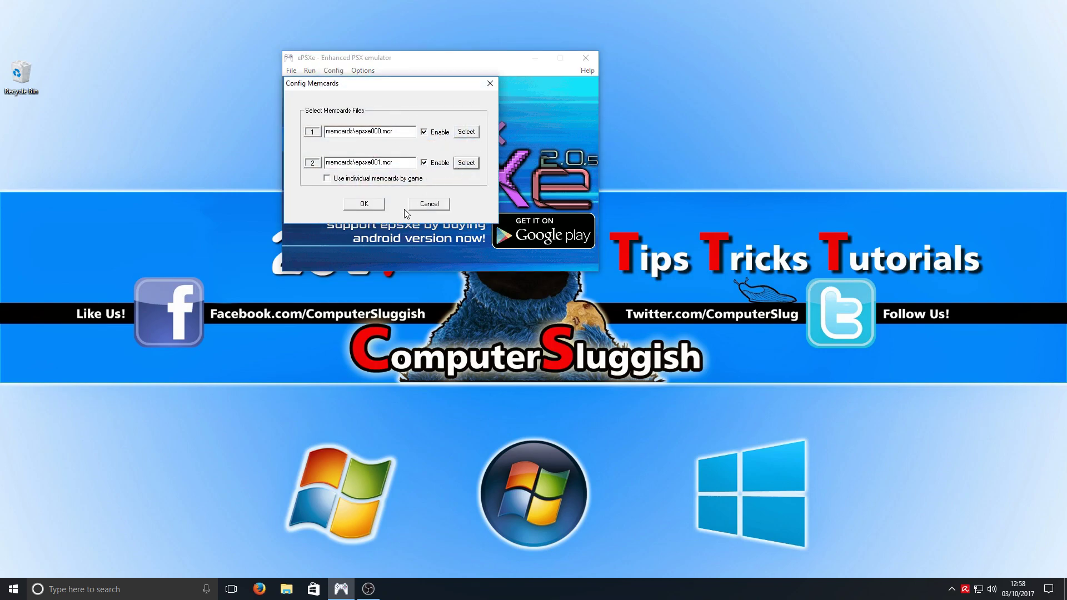
left_click(414, 205)
Step: Look through the CPU overclocking, cheat code and game profile options of the PS1 emulator
left_click(333, 71)
mouse_move(369, 70)
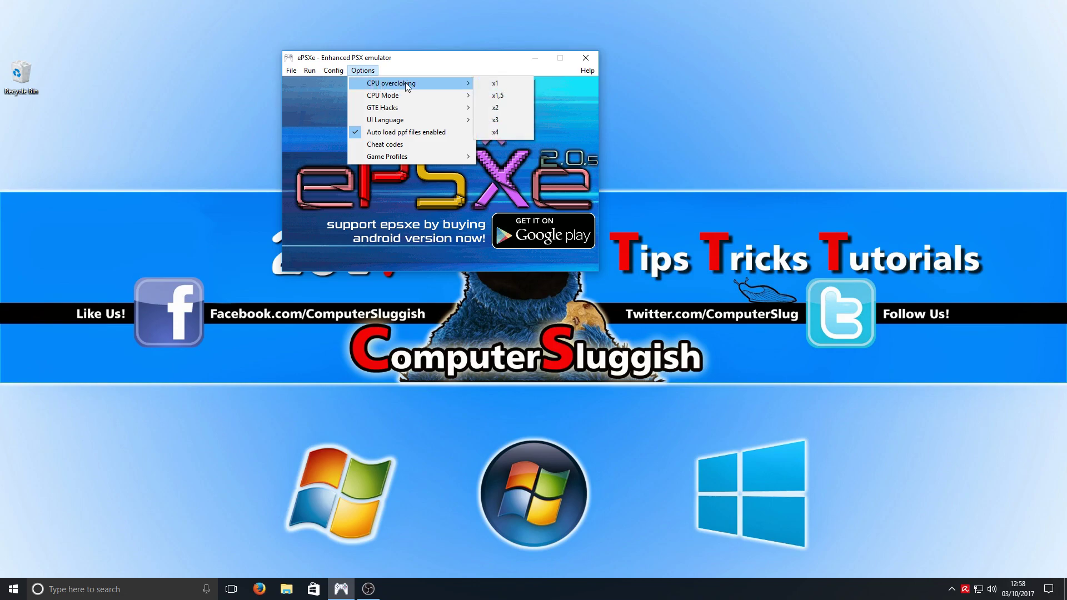
mouse_move(444, 100)
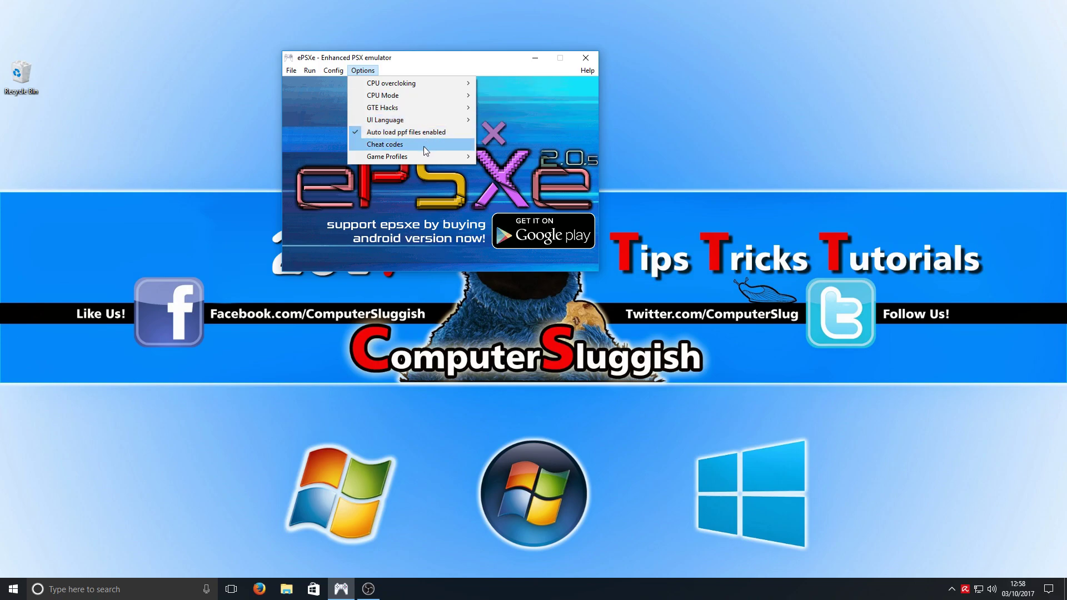
mouse_move(429, 159)
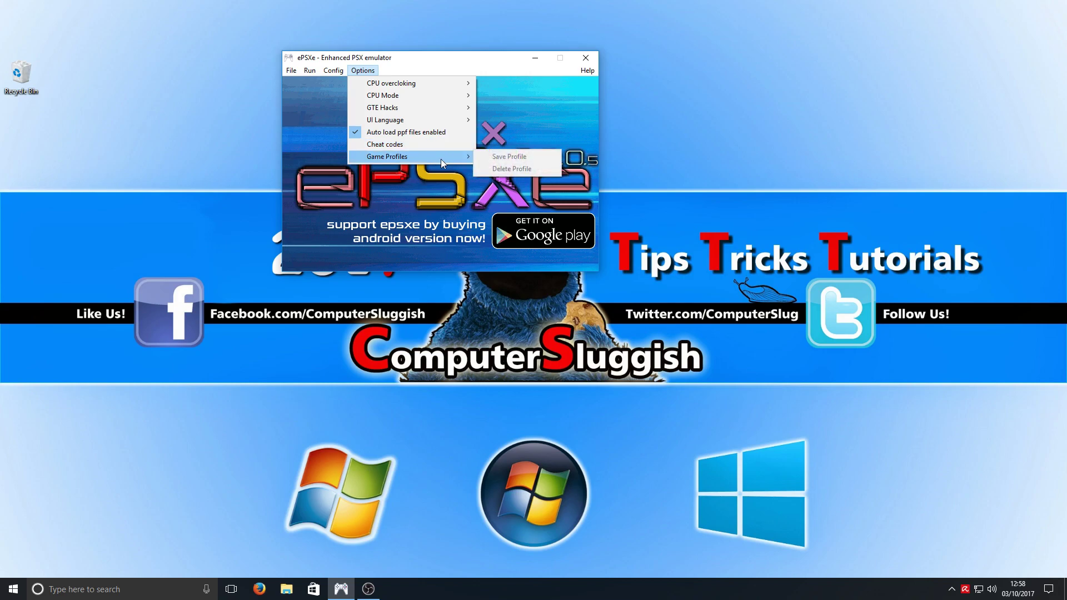
left_click_drag(480, 65, 461, 60)
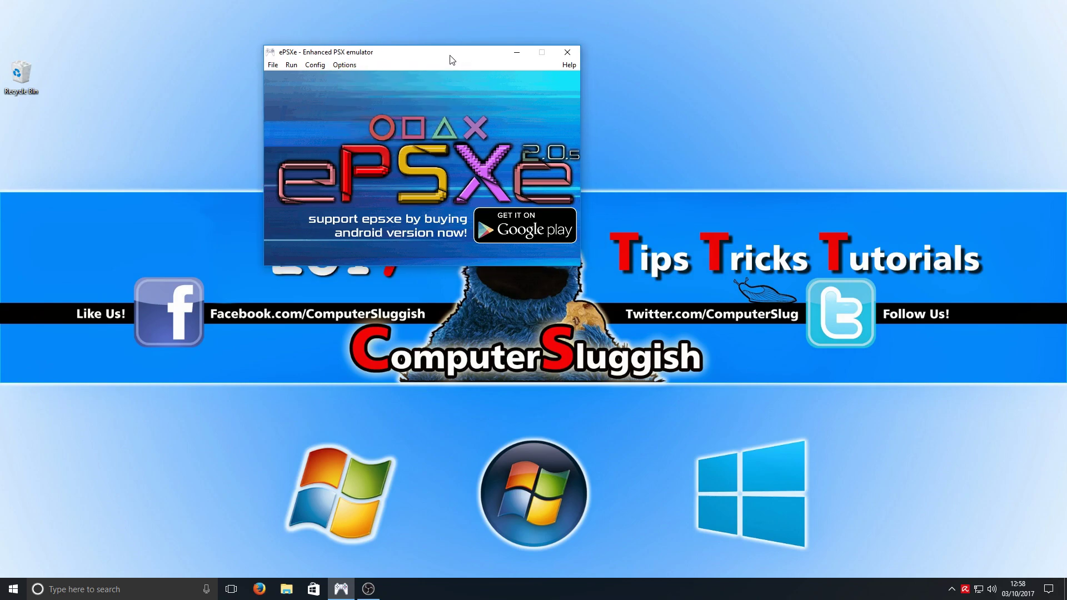
left_click_drag(434, 52, 398, 52)
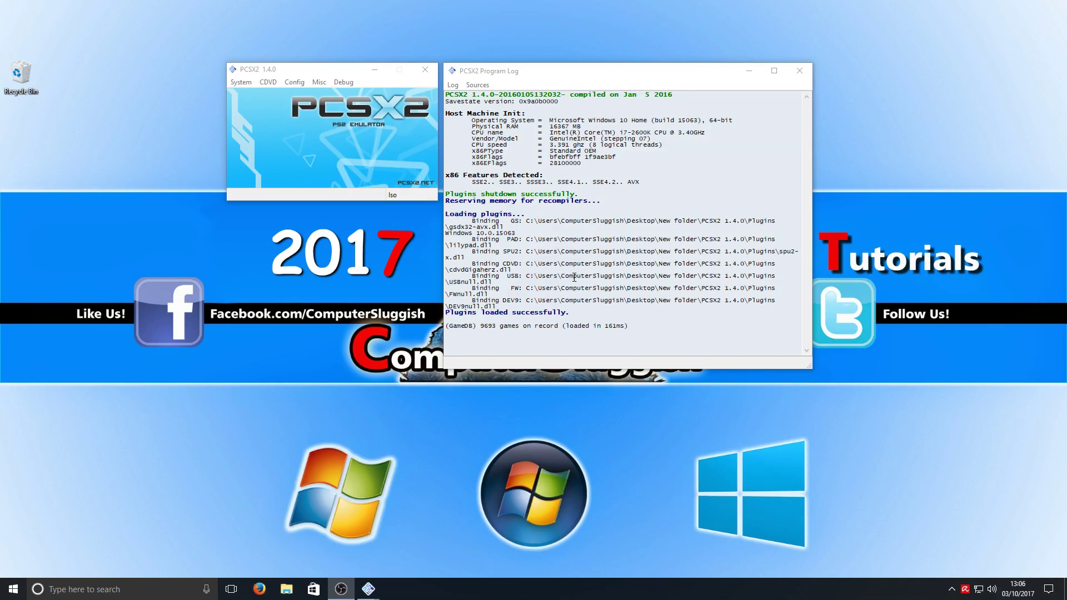
Step: Switch to PCSX2 and look through its system commands and CDVD source options
key("alt+Tab")
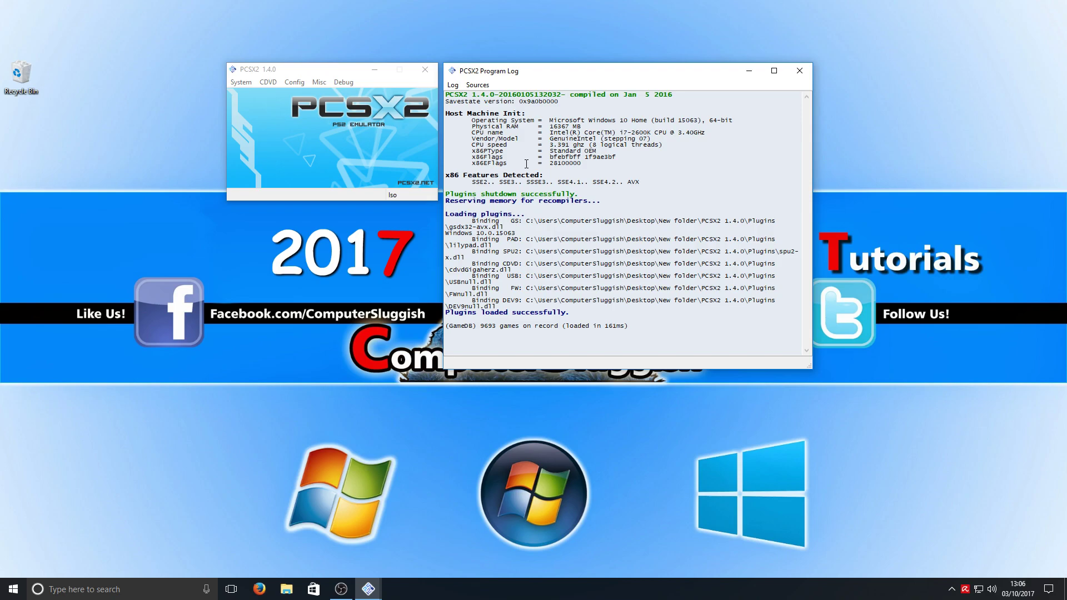
left_click(241, 82)
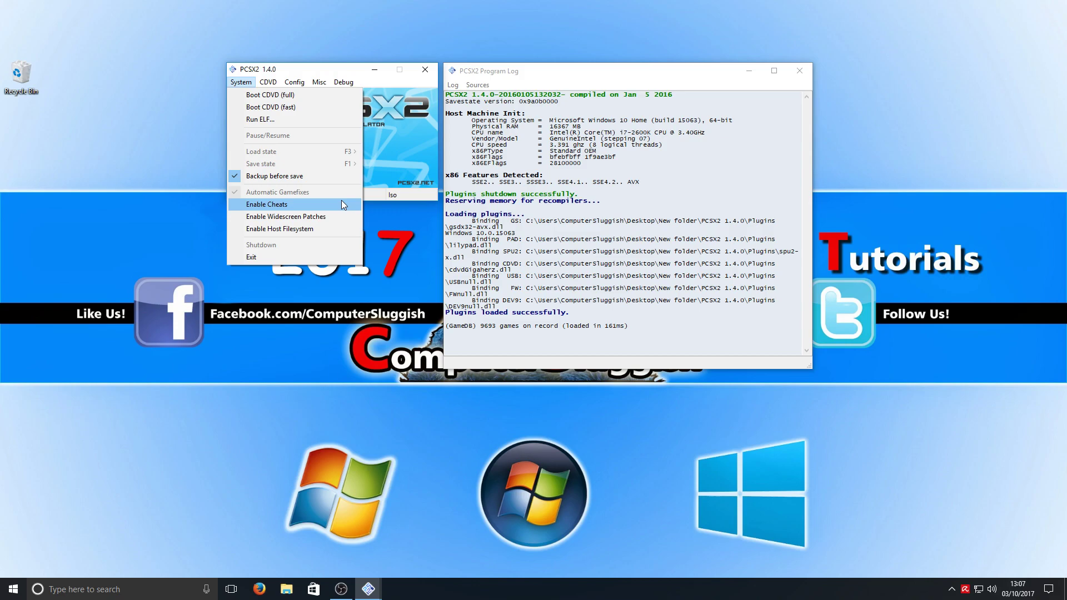
mouse_move(270, 85)
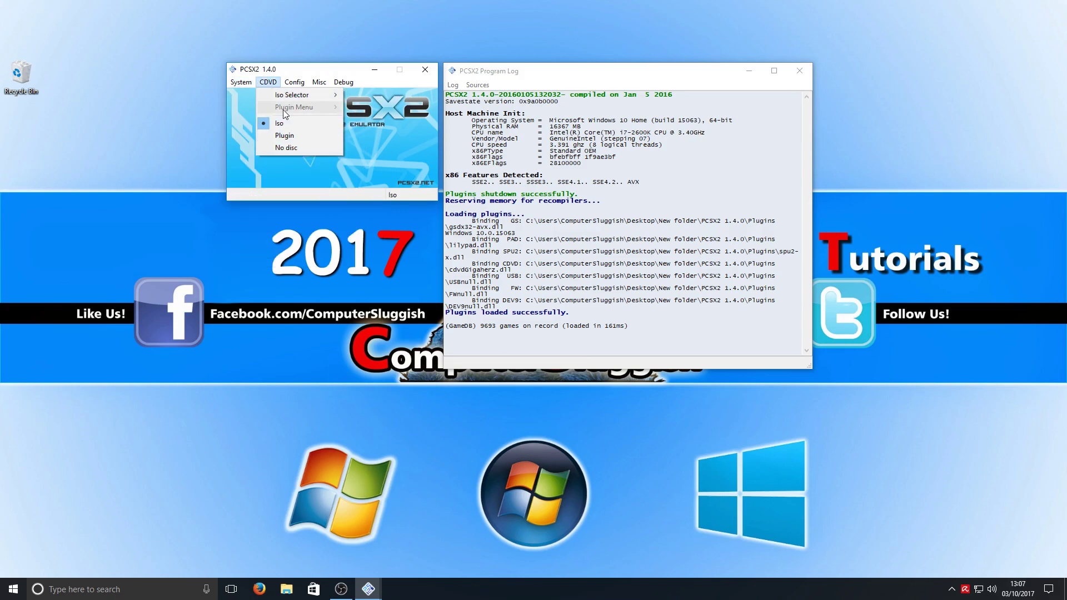
mouse_move(330, 99)
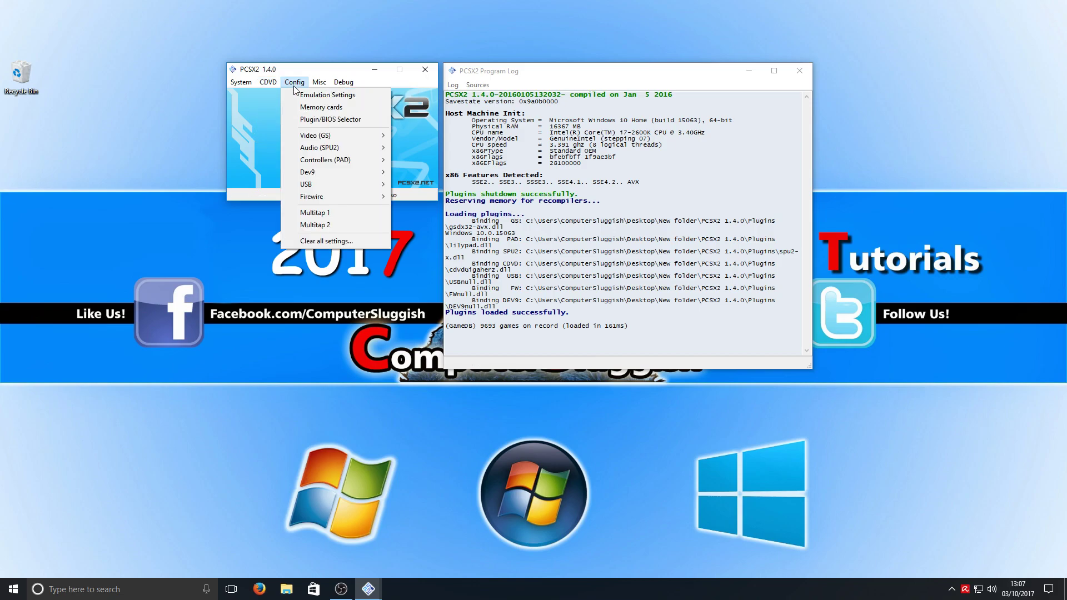
Step: Review the VUs, GS, GS Window, Speedhacks and Game Fixes pages of the emulation settings, and cancel without changes
left_click(329, 94)
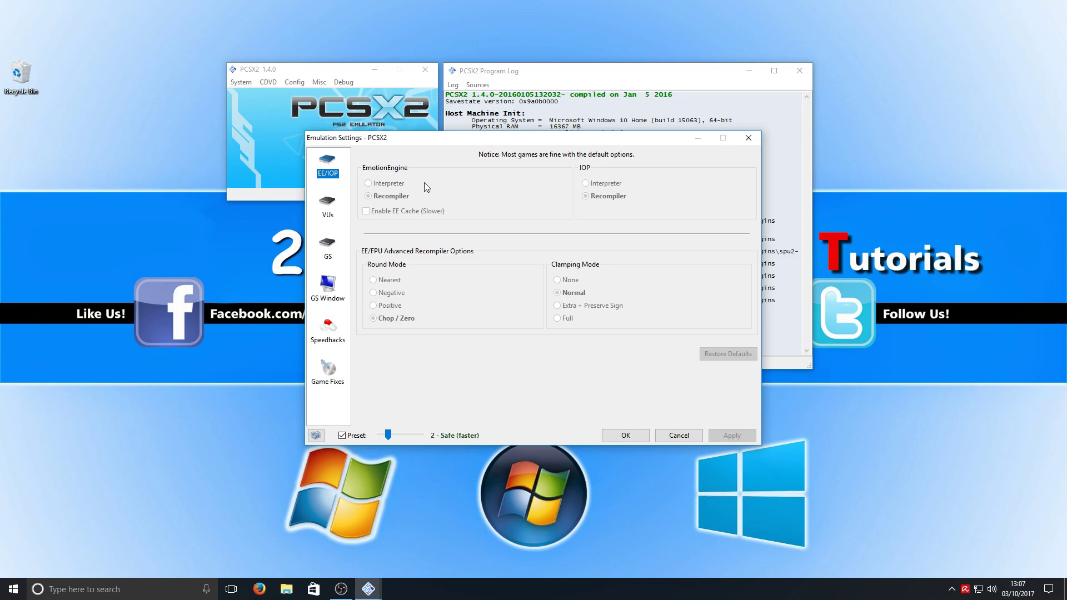
left_click(328, 209)
left_click(332, 248)
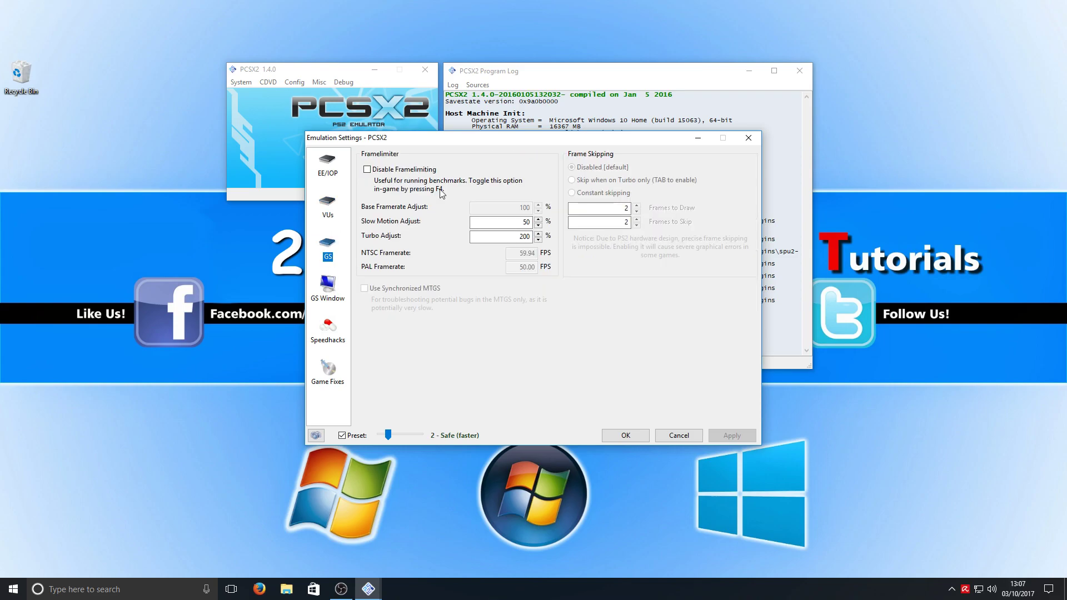
left_click(332, 300)
left_click(327, 331)
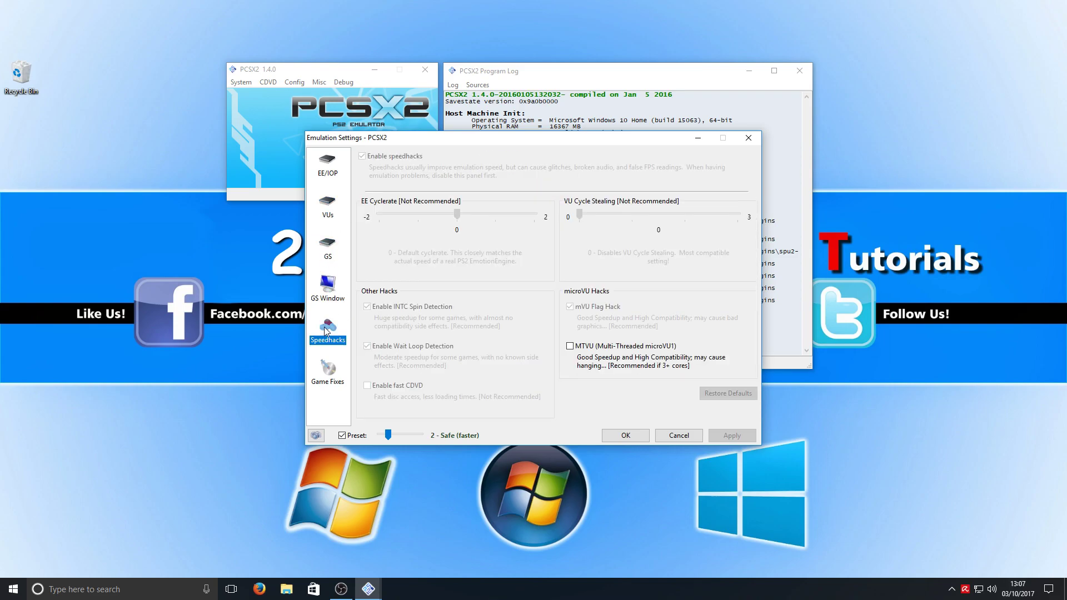
left_click(331, 372)
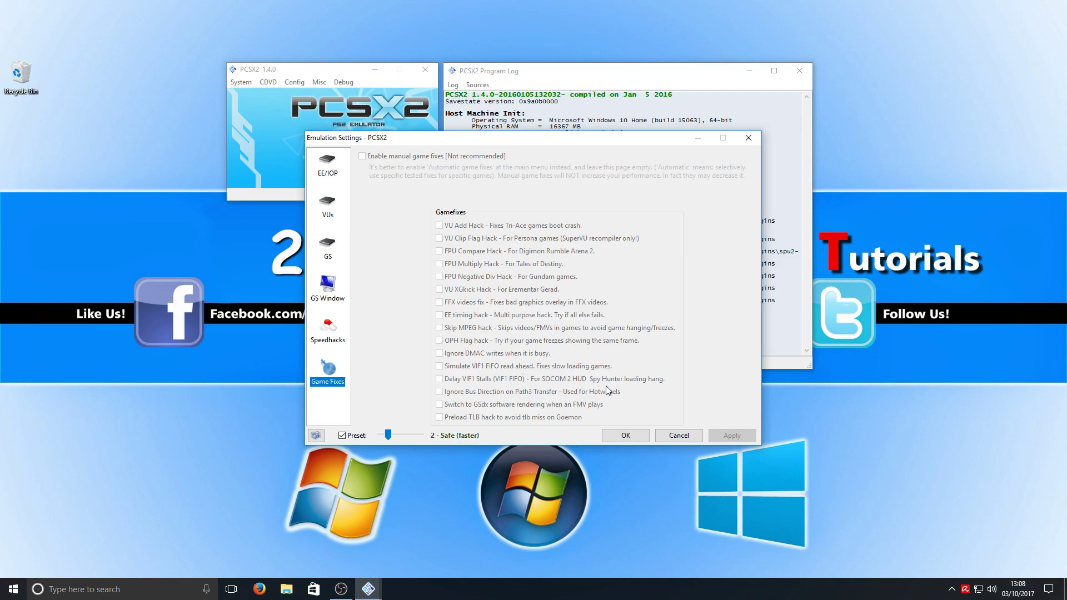
left_click(679, 435)
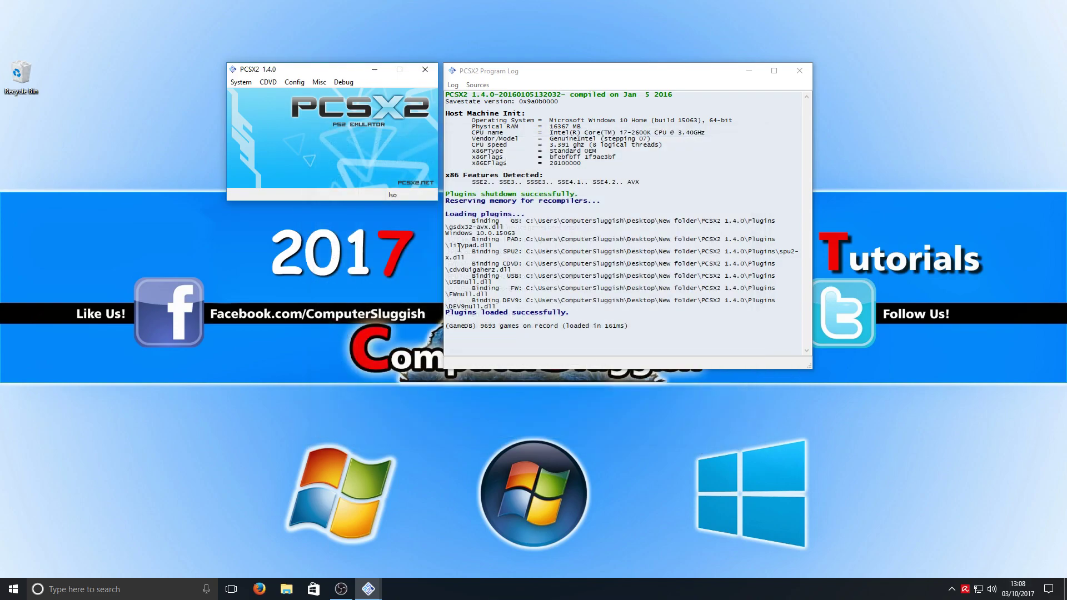
Step: Look through the video, controller and Firewire plugin options, plus the miscellaneous and debug commands of PCSX2
left_click(295, 82)
mouse_move(322, 138)
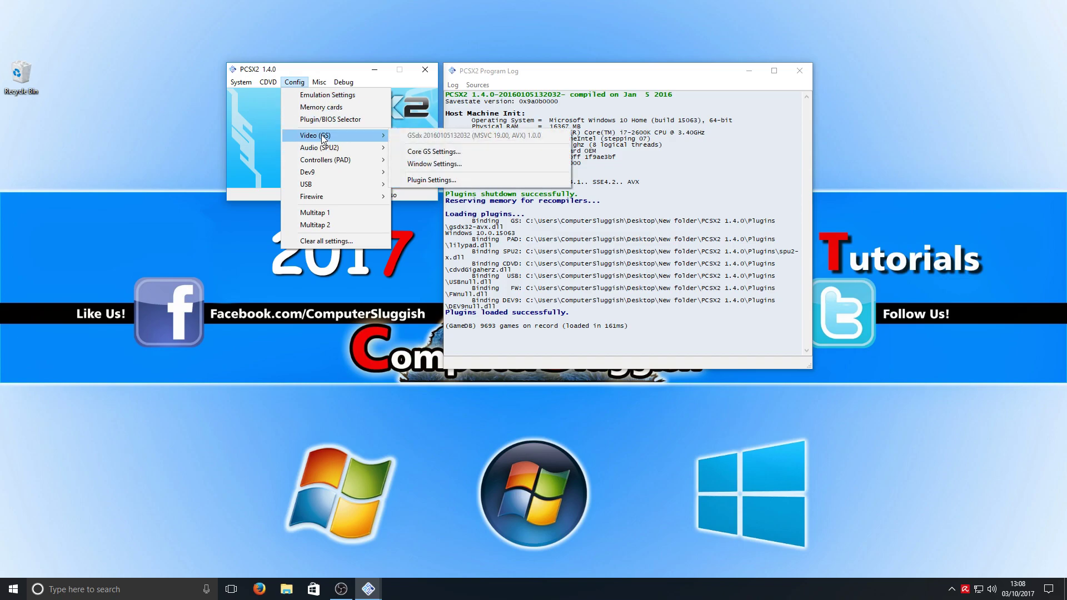
mouse_move(328, 159)
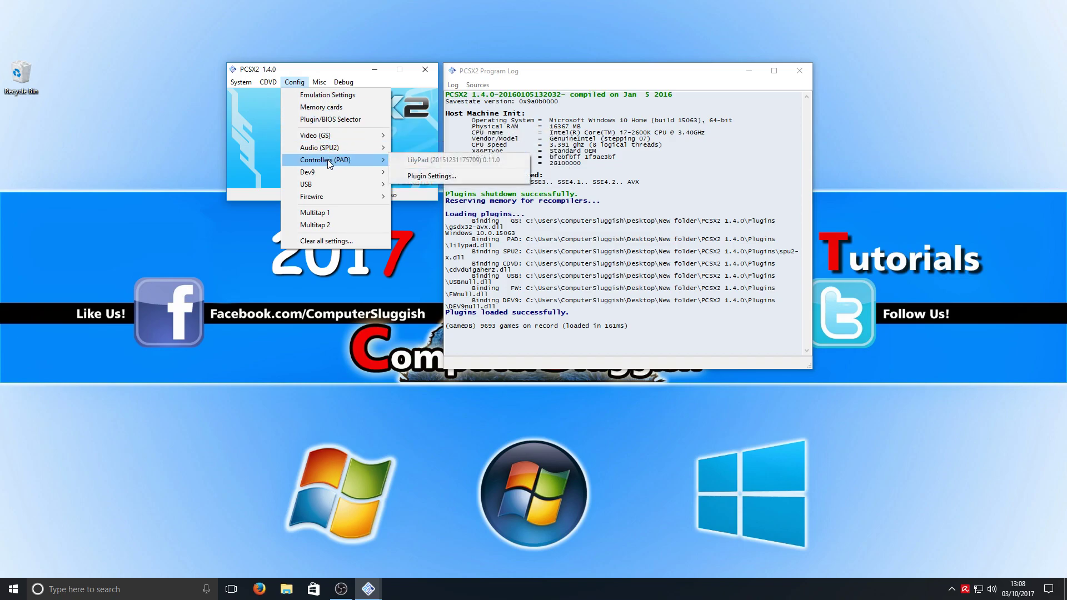
mouse_move(356, 183)
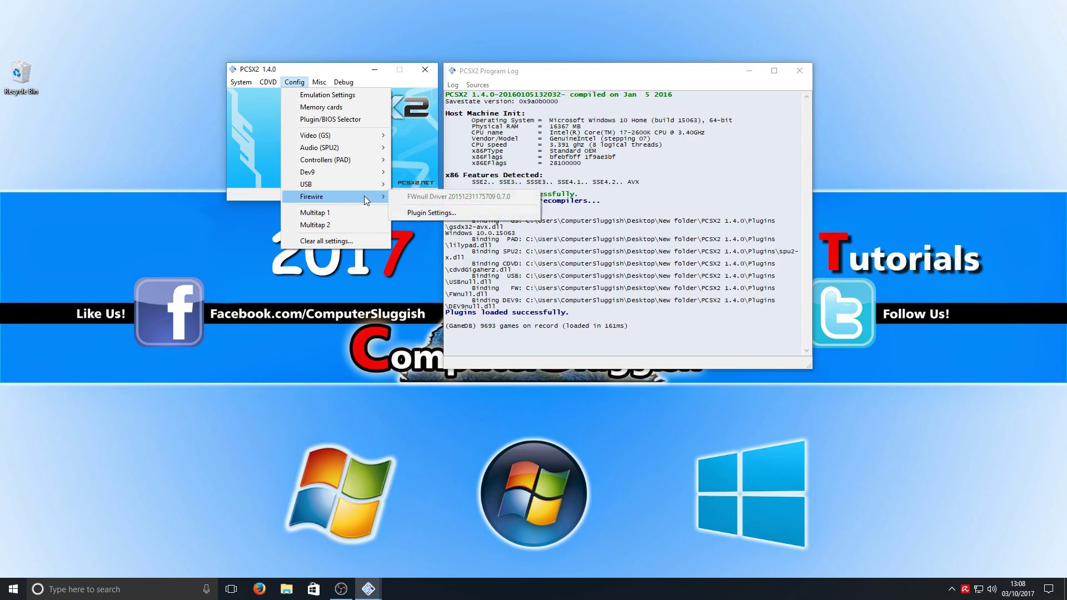
mouse_move(314, 85)
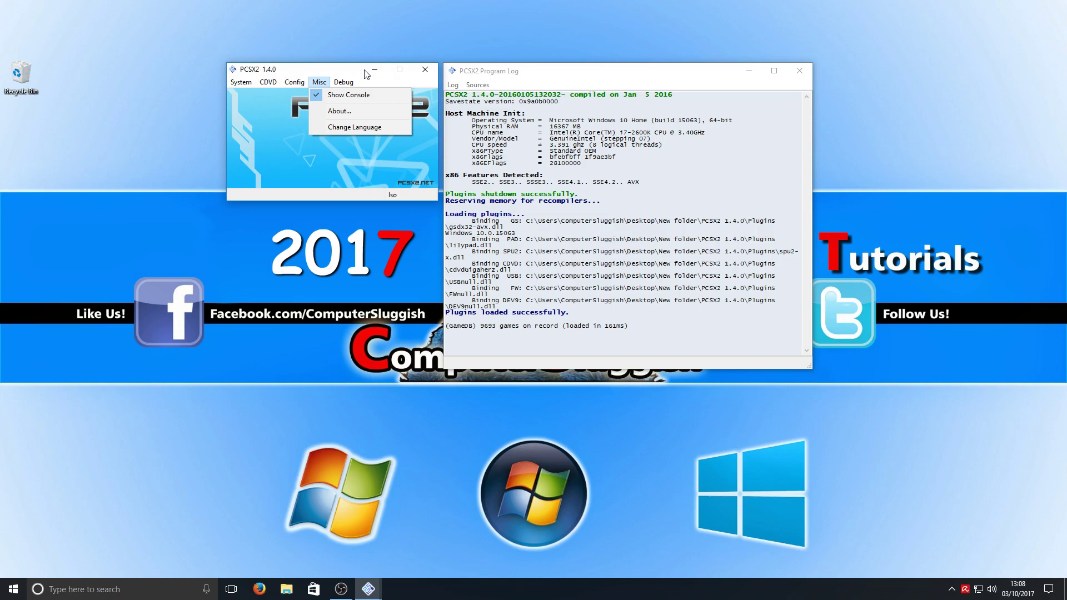
mouse_move(347, 83)
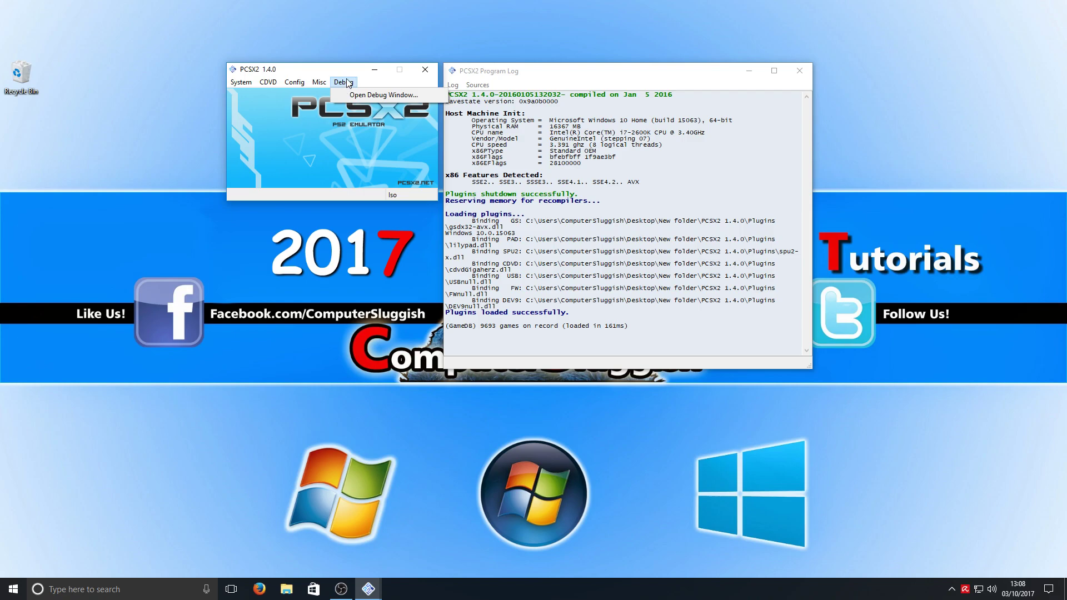
left_click(342, 71)
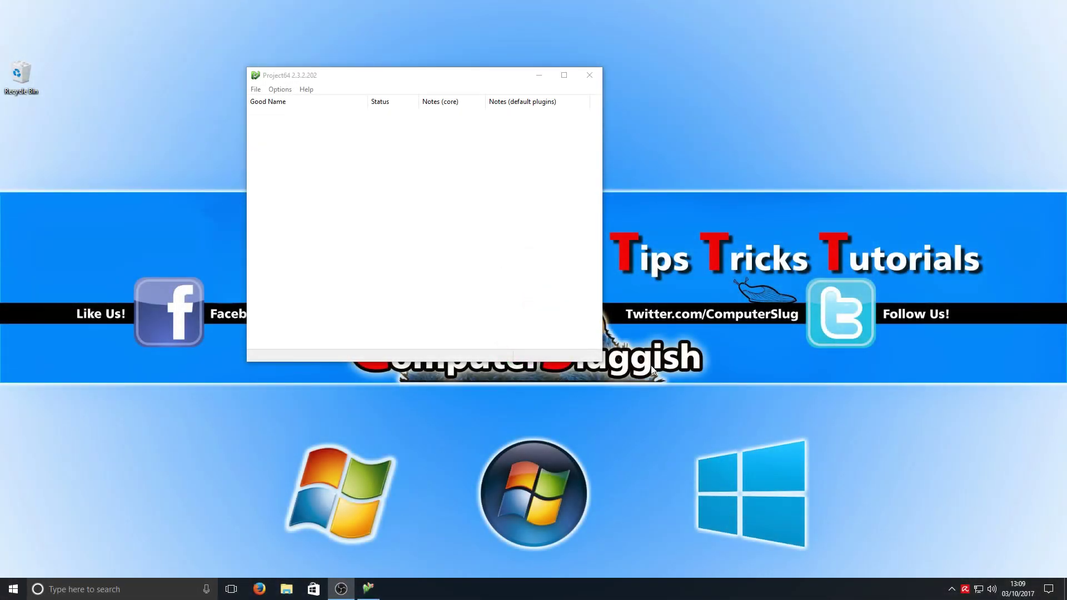
Step: Switch to Project64, maximize its window and look through its ROM commands and plugin configuration options
left_click(404, 198)
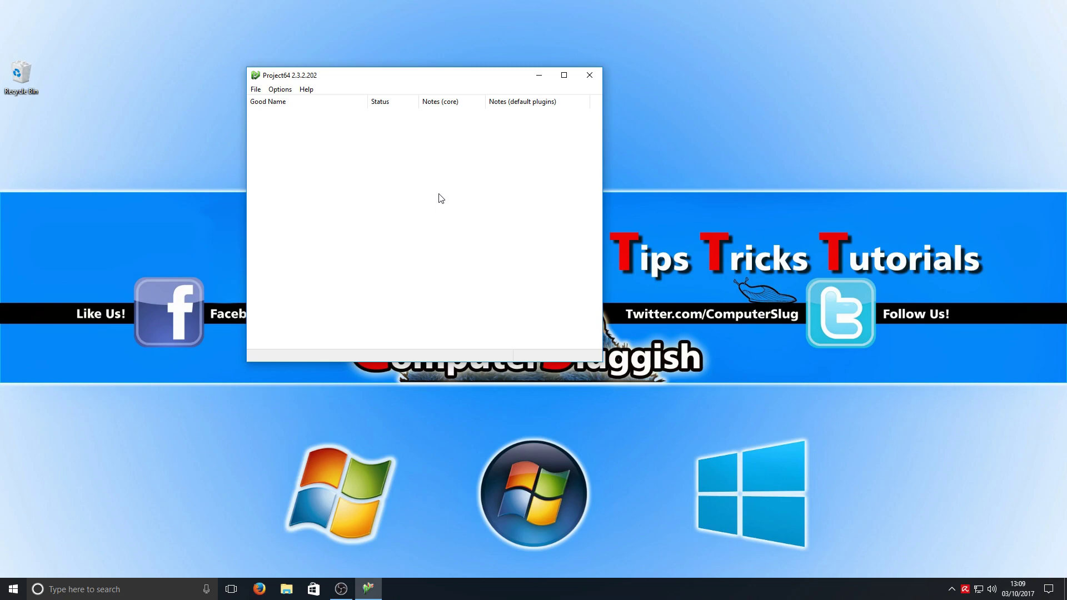
left_click_drag(409, 71, 424, 1)
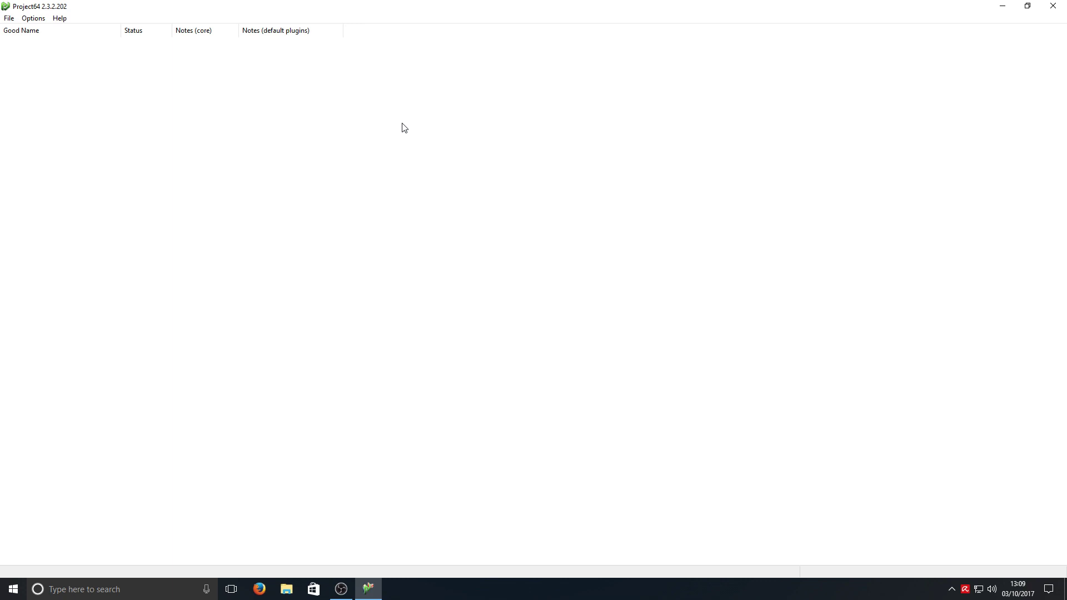
left_click(9, 18)
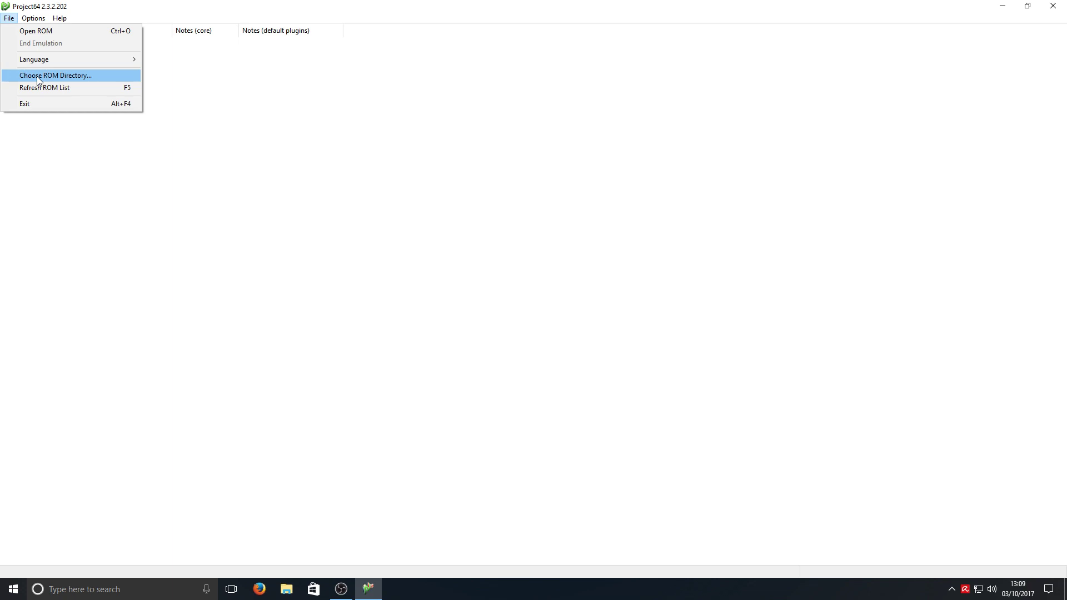
mouse_move(39, 18)
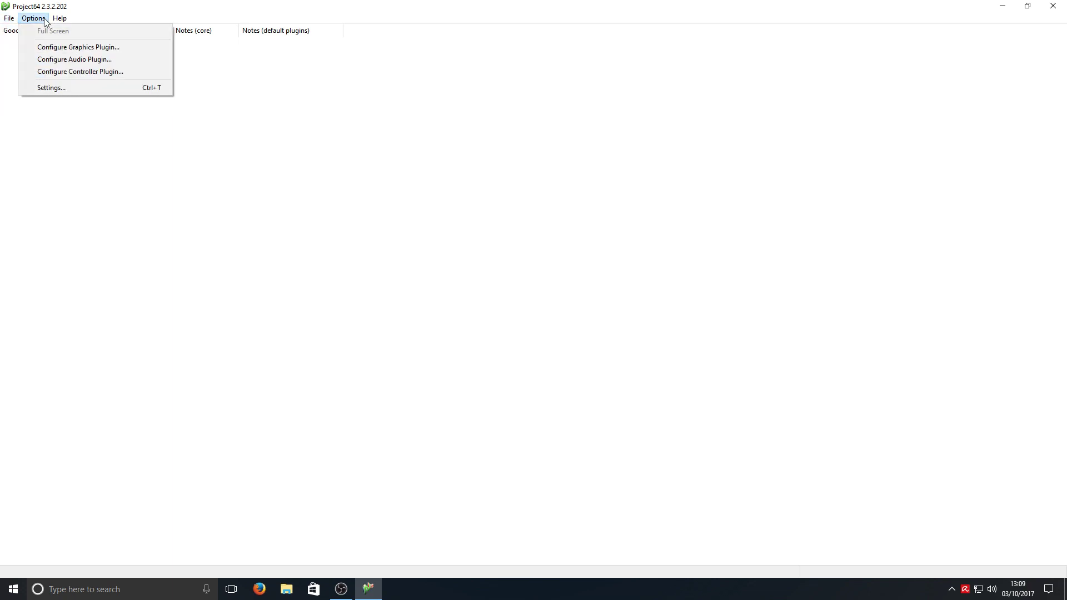
Step: Review the windowed and full-screen resolution and antialiasing settings of the Project64 graphics plugin, and cancel without changes
left_click(49, 49)
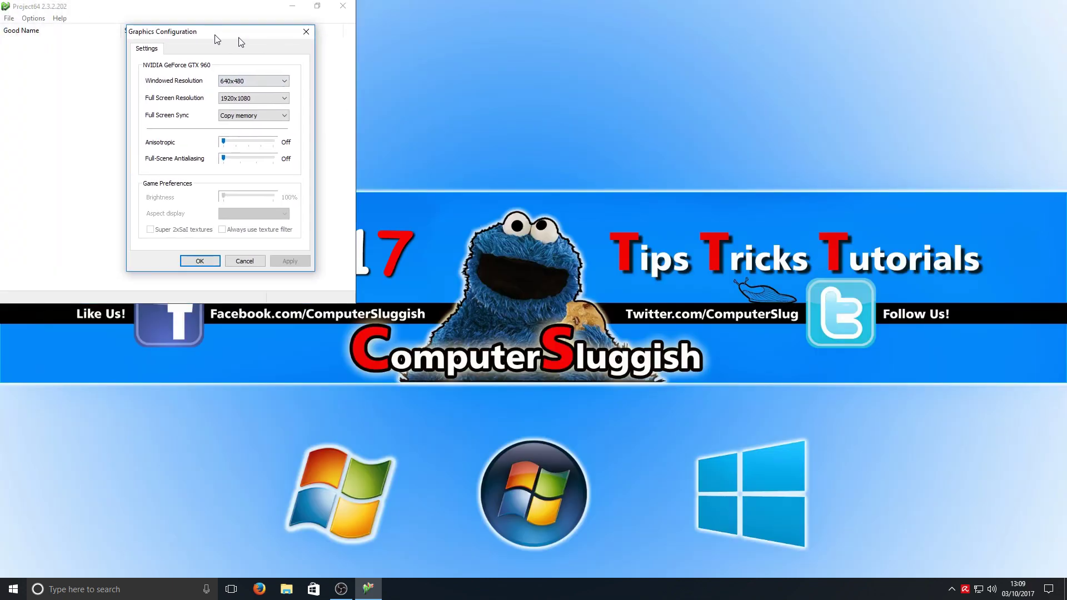
left_click_drag(184, 34, 497, 43)
left_click(521, 89)
left_click(507, 83)
left_click(542, 104)
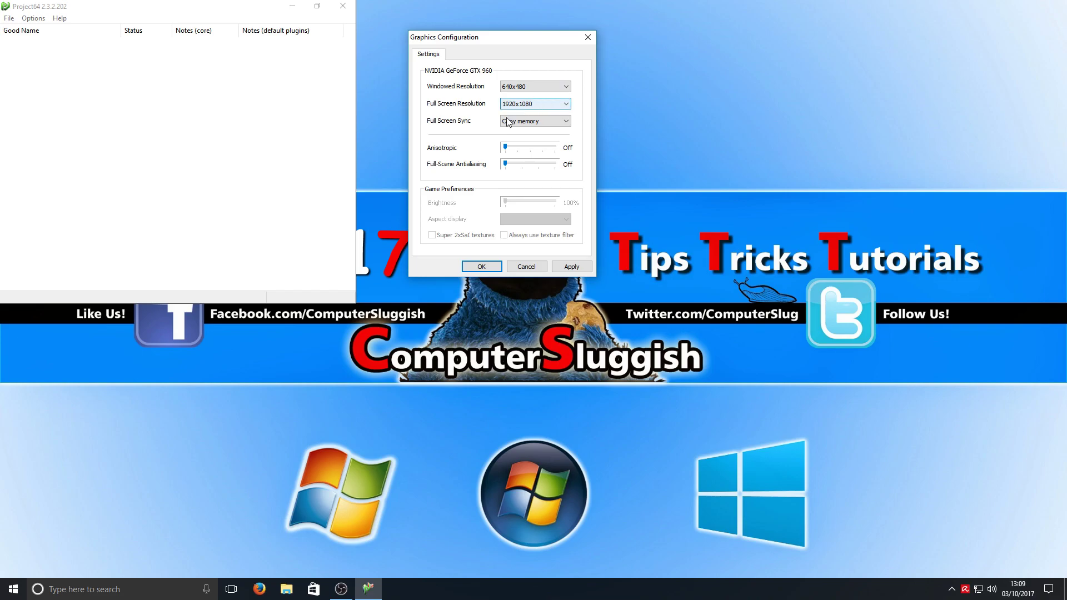
mouse_move(506, 164)
left_mouse_down()
mouse_move(553, 165)
mouse_move(486, 168)
left_mouse_up()
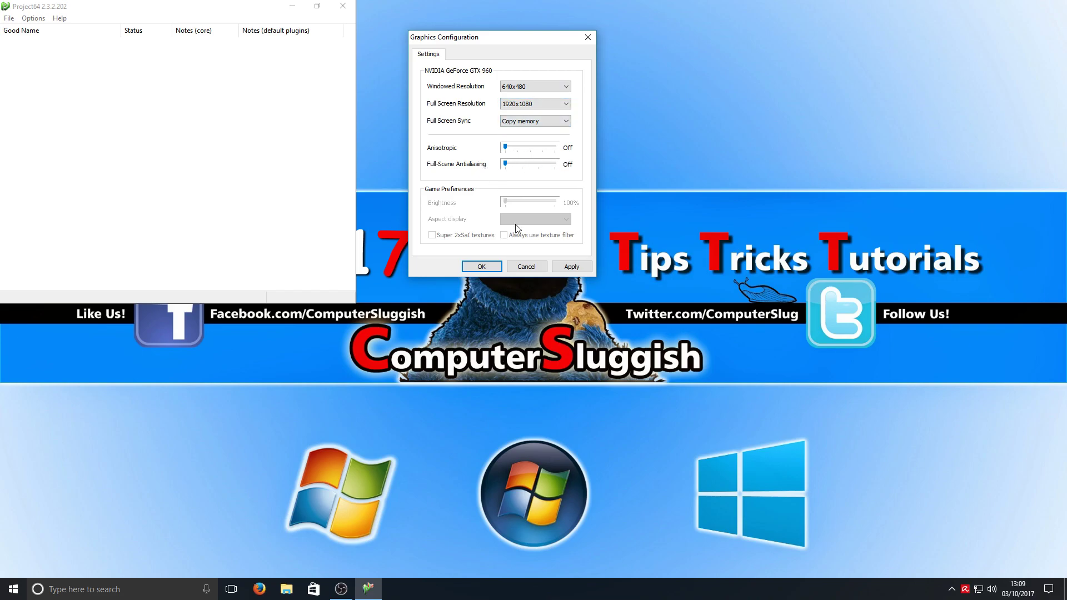
left_click(526, 268)
Step: Review the audio plugin and controller plugin configurations of Project64, and close each without changes
left_click(34, 19)
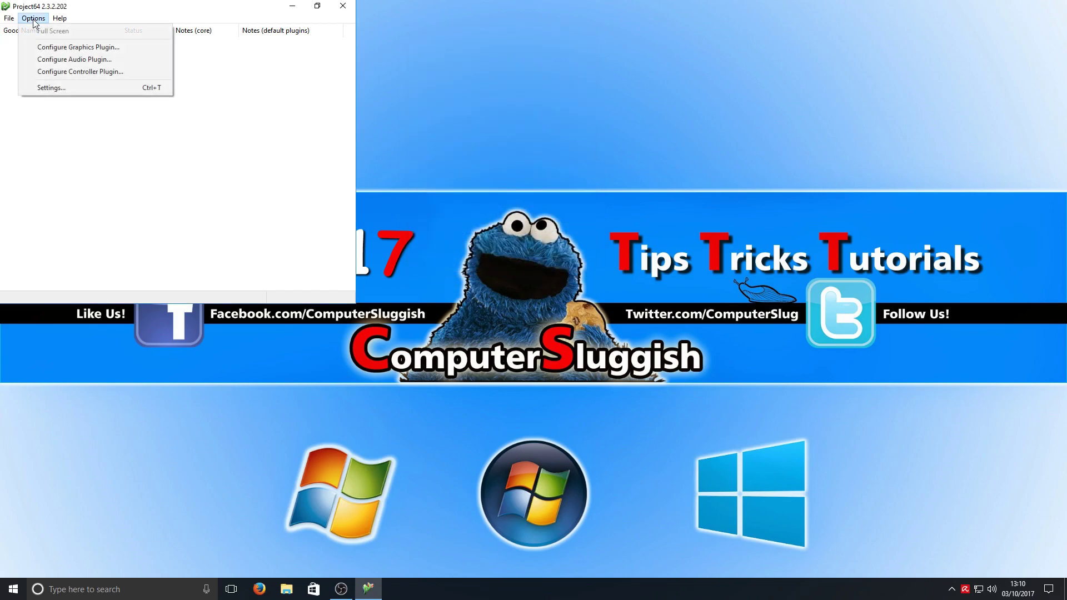
left_click(46, 60)
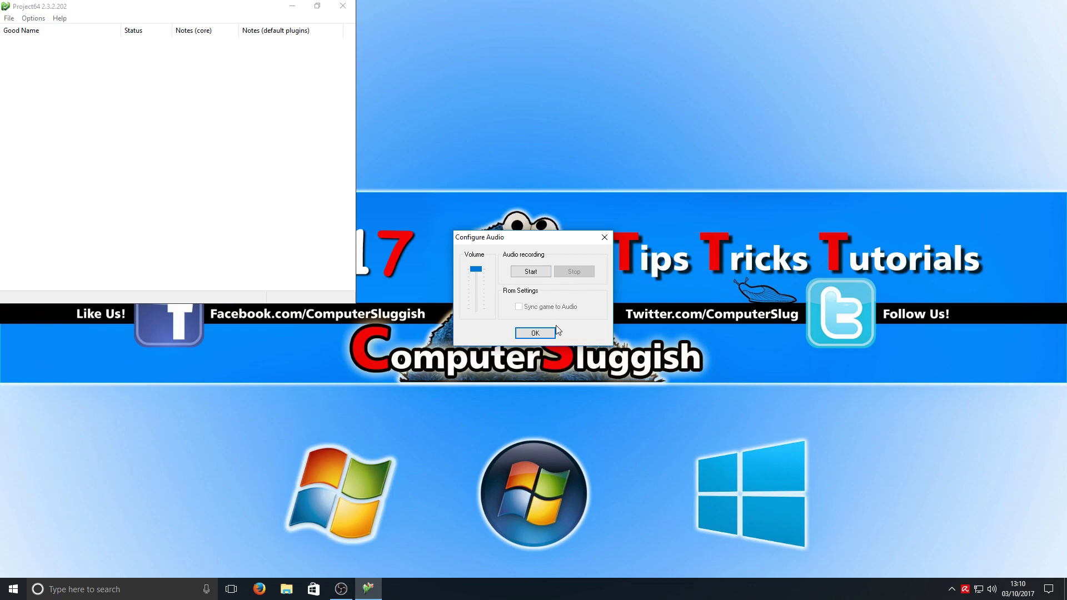
left_click(535, 334)
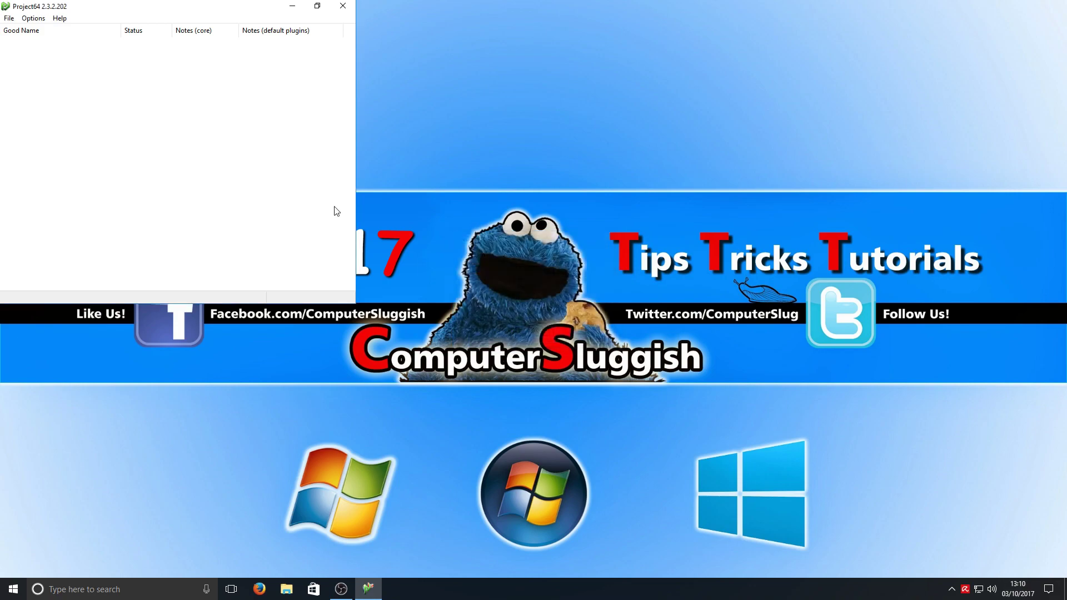
left_click(41, 22)
left_click(60, 73)
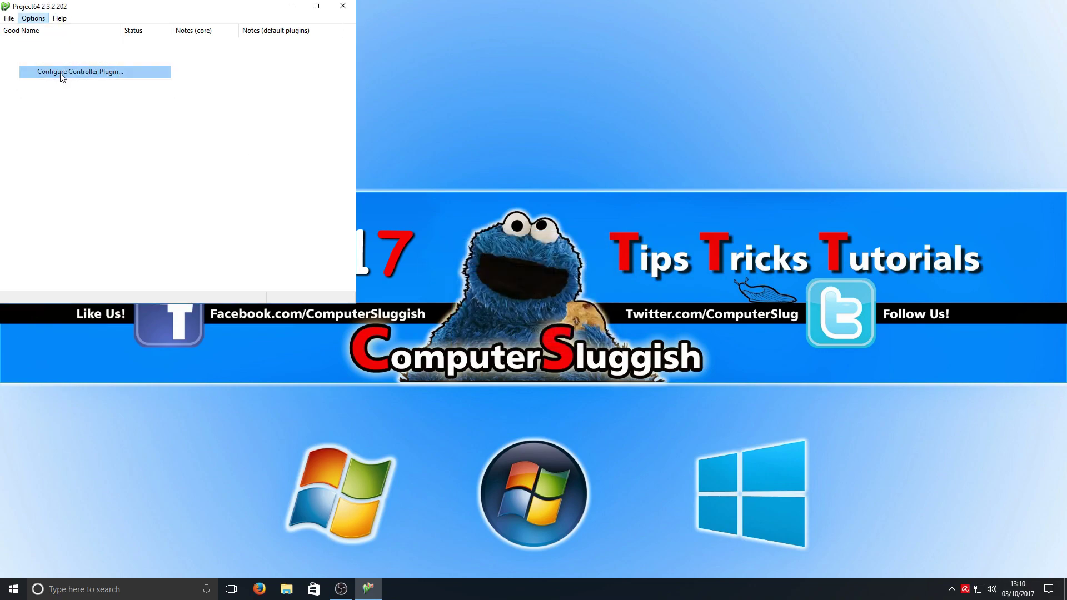
left_click_drag(159, 35, 560, 60)
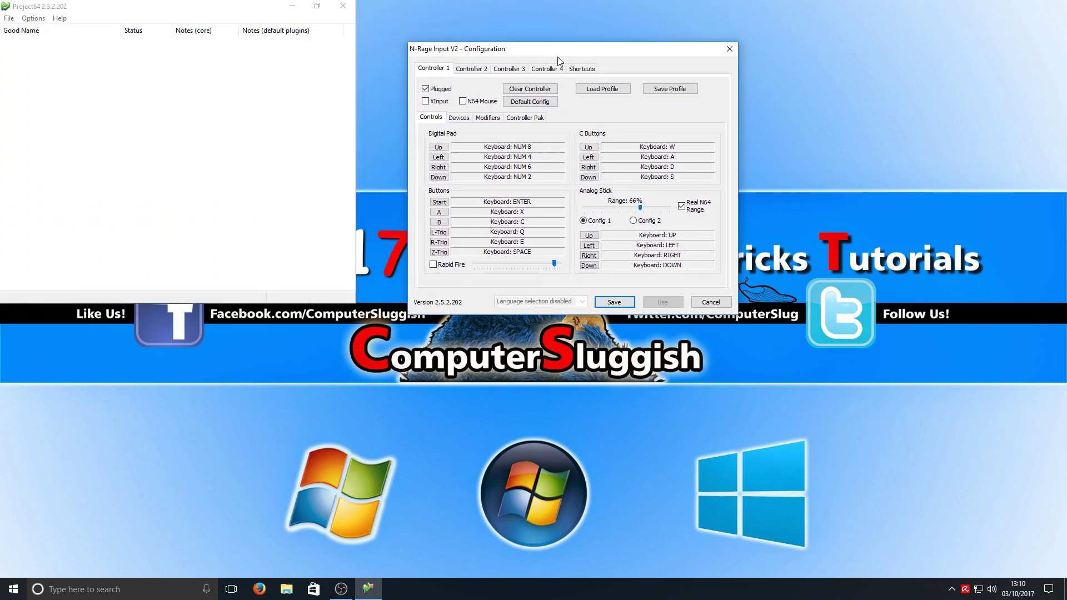
left_click(729, 49)
Step: Review the Options, Directories, ROM Selection, Keyboard Shortcuts and Plugins pages of the Project64 settings, and cancel without changes
left_click(34, 19)
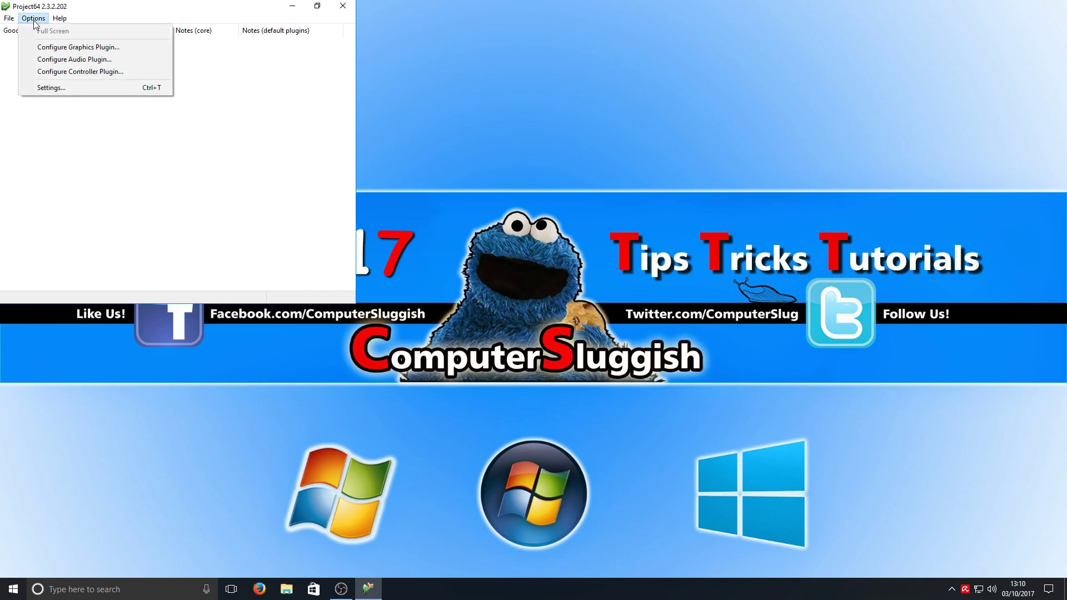
left_click(51, 88)
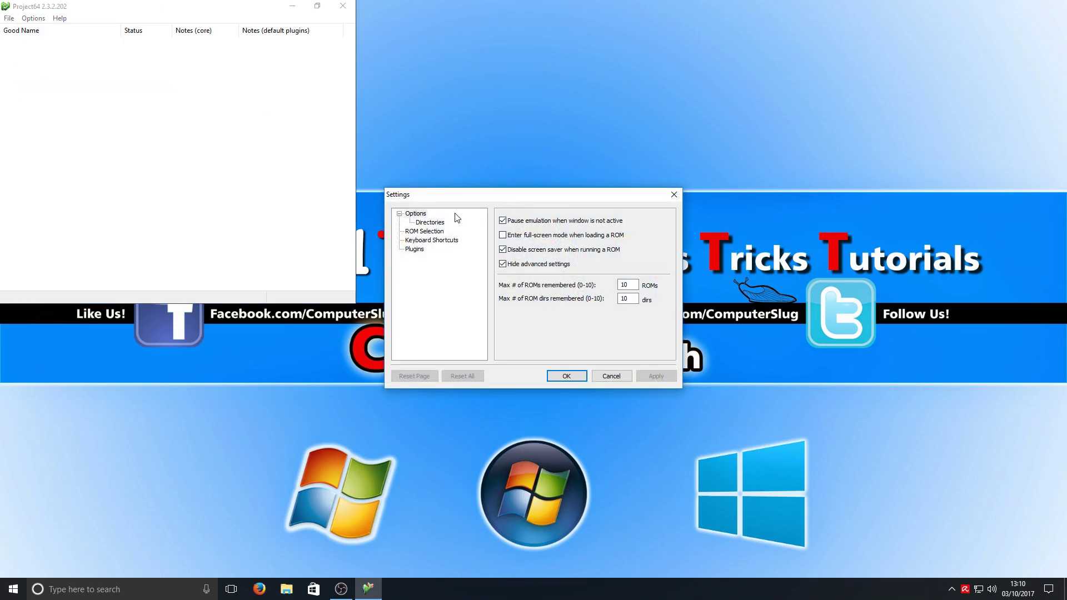
left_click(428, 232)
left_click(429, 241)
left_click(422, 249)
left_click(429, 243)
left_click(430, 234)
left_click(428, 223)
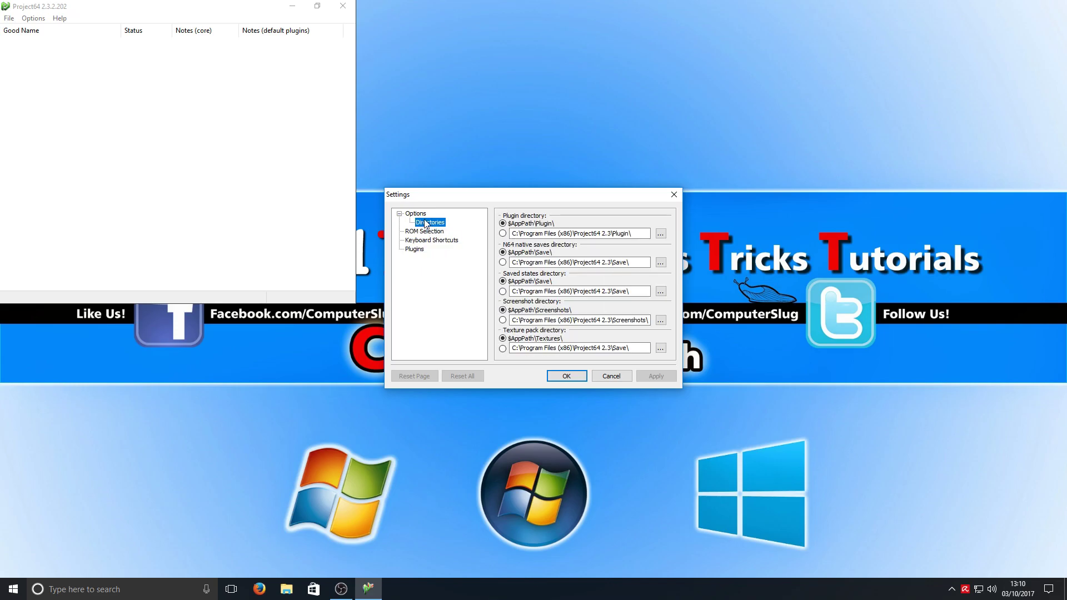
left_click(420, 214)
left_click(617, 378)
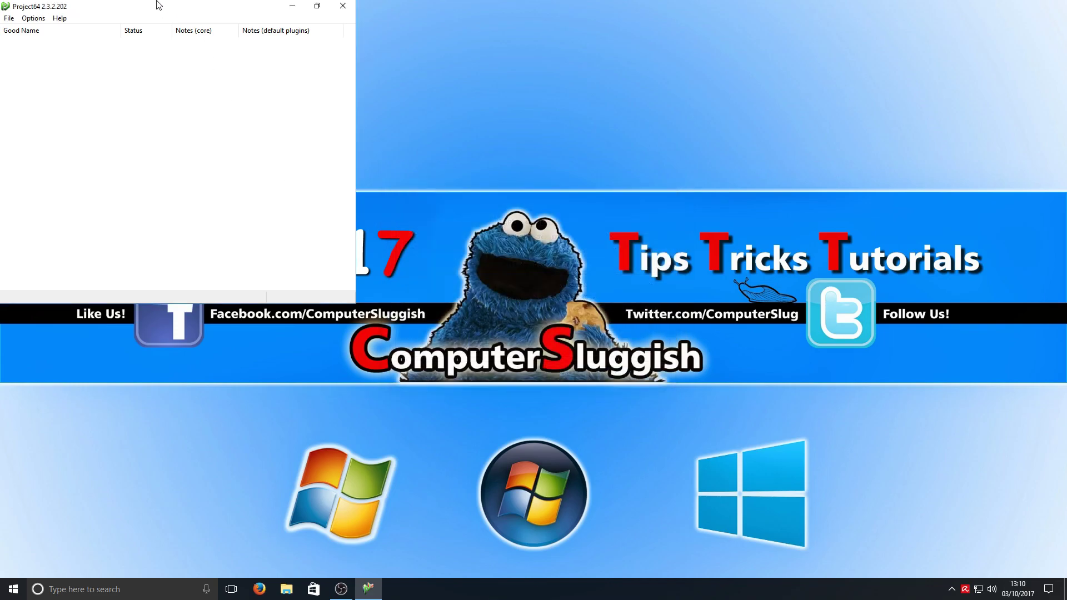
Step: Move the Project64 window toward the middle of the desktop and look through its ROM commands
left_click_drag(138, 7, 548, 48)
left_click(415, 59)
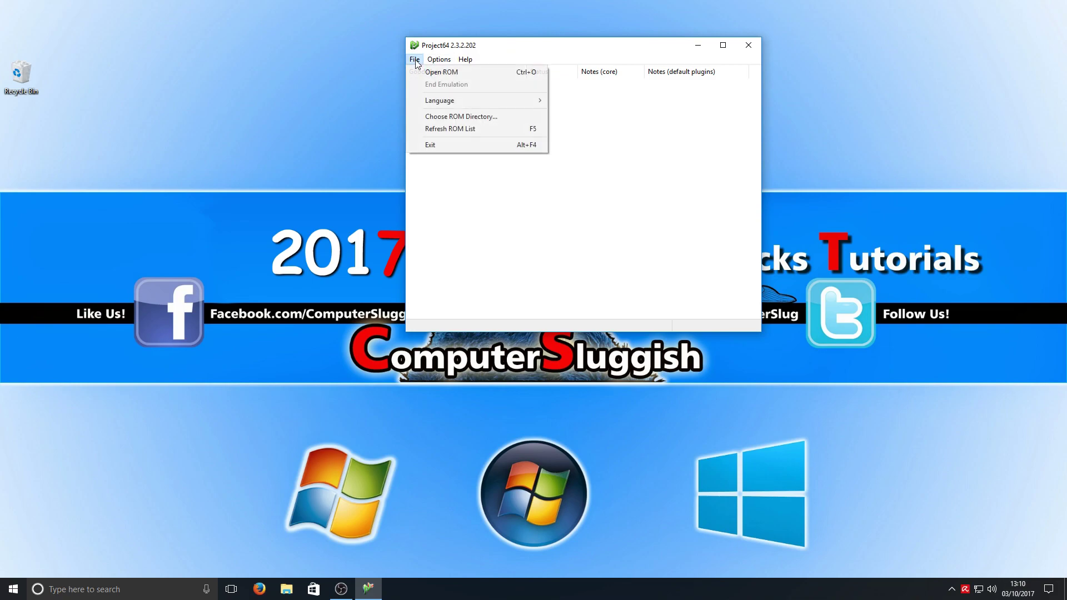
left_click(488, 49)
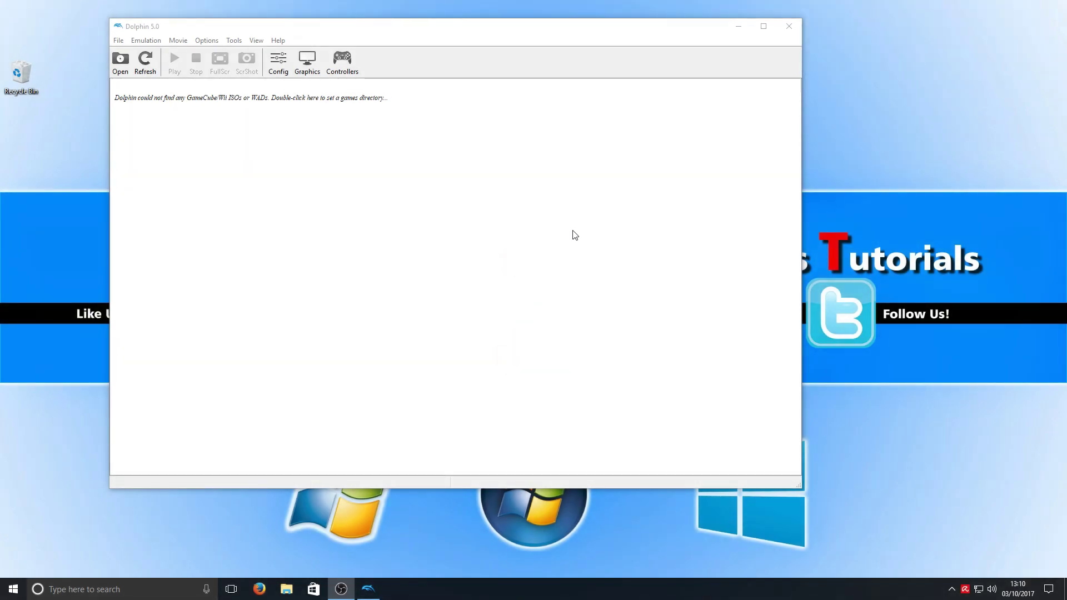
Step: Switch to Dolphin and look through its file commands and its configuration options
left_click(574, 235)
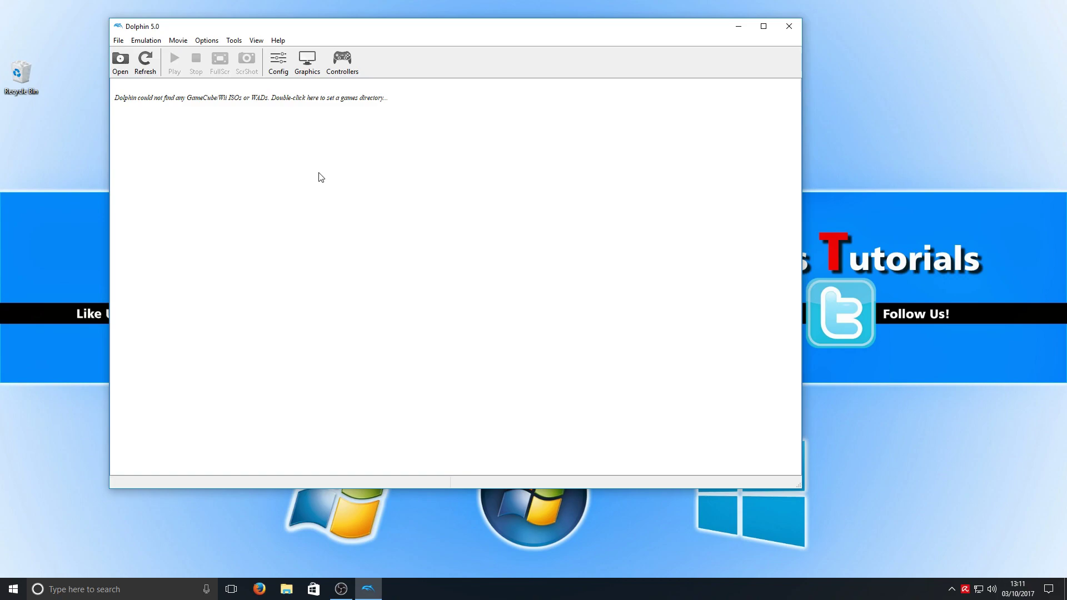
left_click(118, 40)
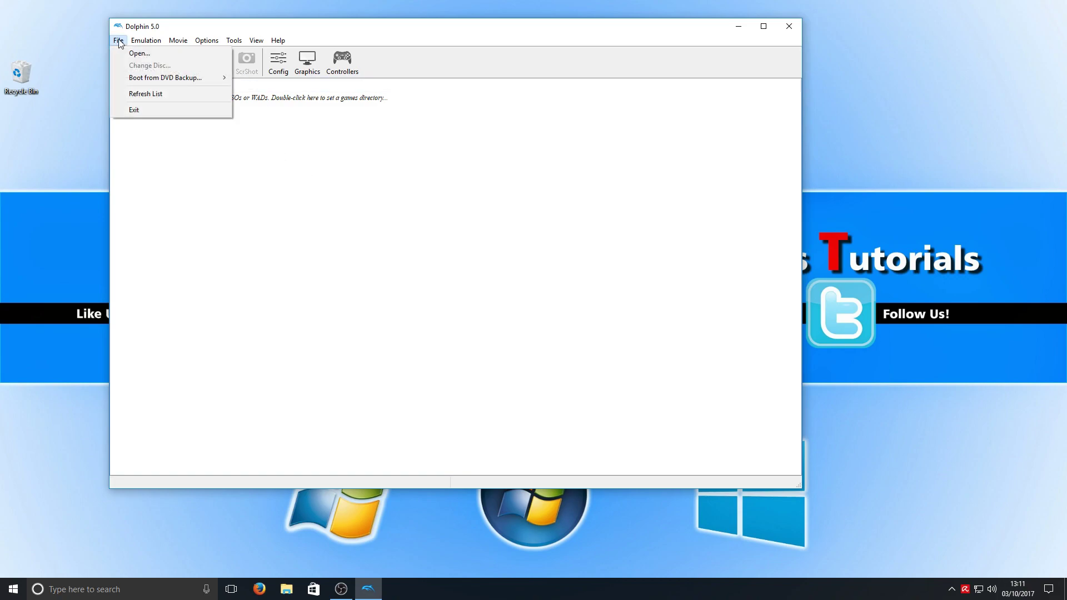
mouse_move(177, 41)
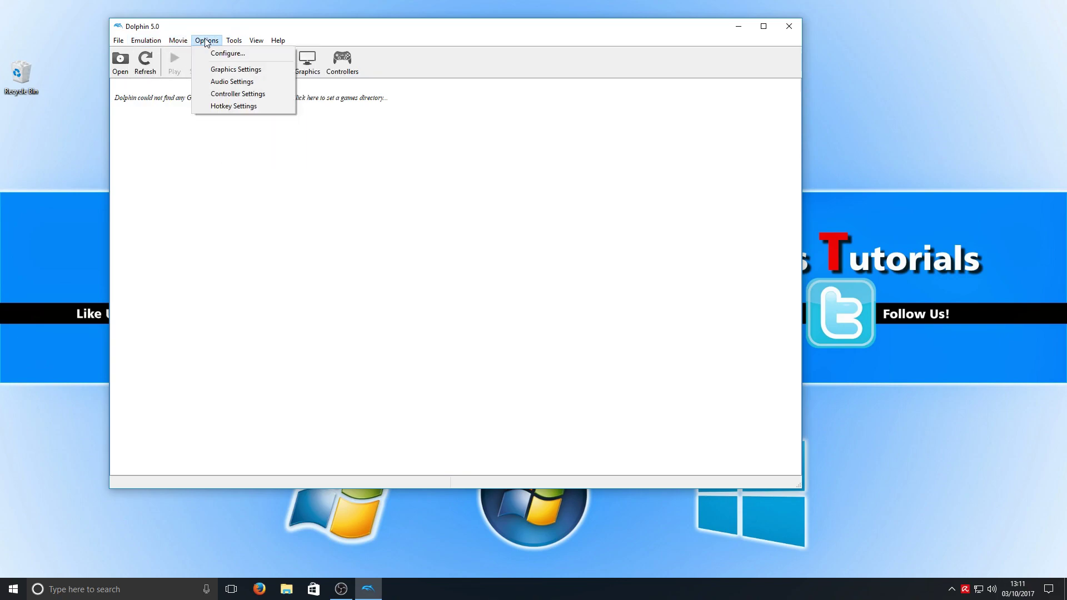
Step: Review the General, Interface, Audio, GameCube, Wii, Paths and Advanced pages of the Dolphin configuration, and close it without changes
left_click(214, 54)
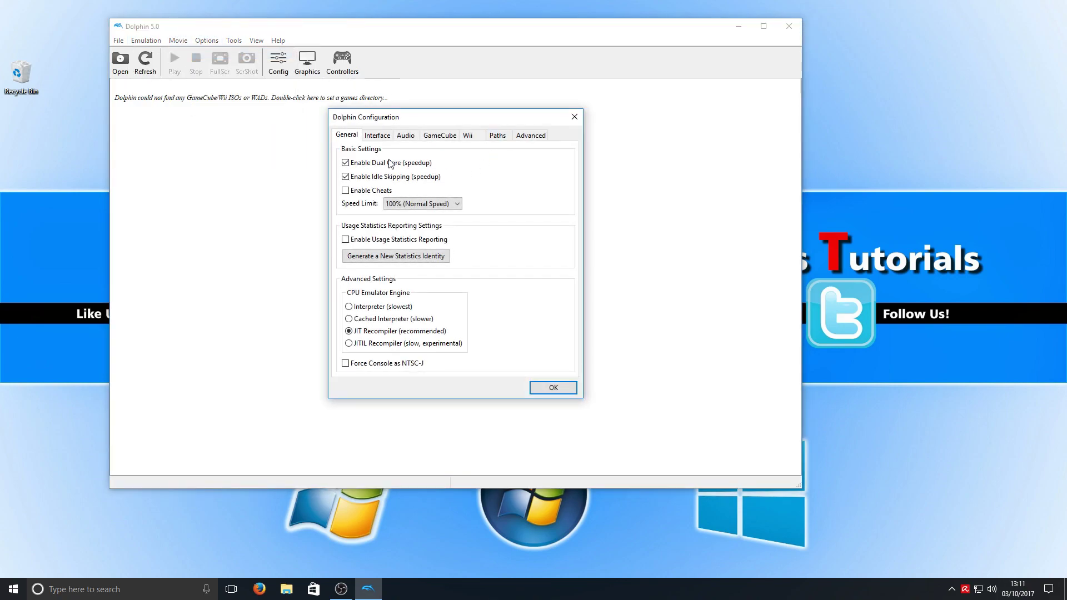
left_click(376, 139)
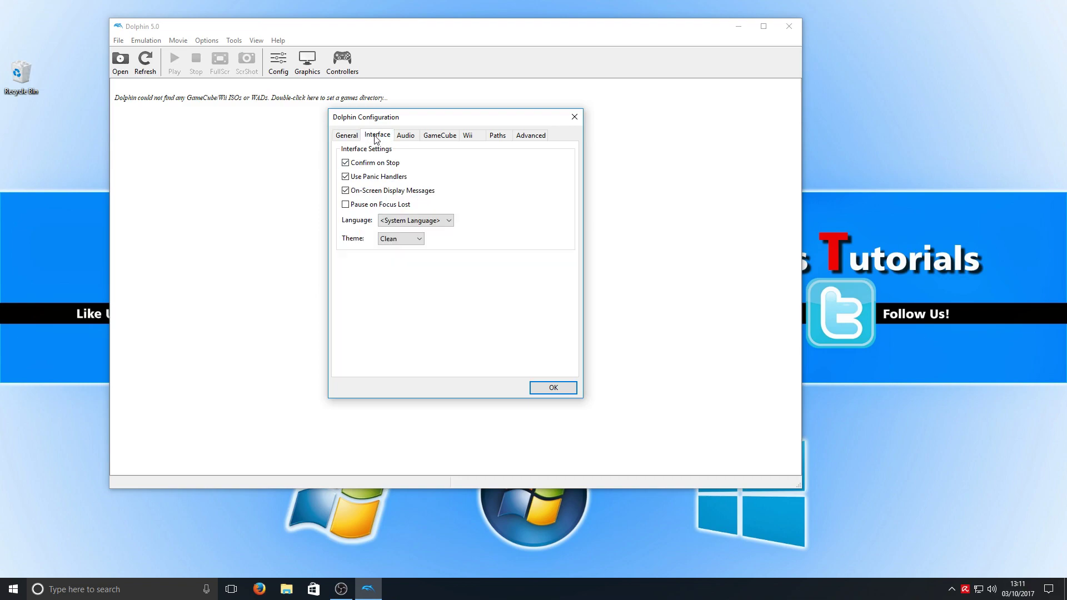
left_click(406, 139)
left_click(440, 139)
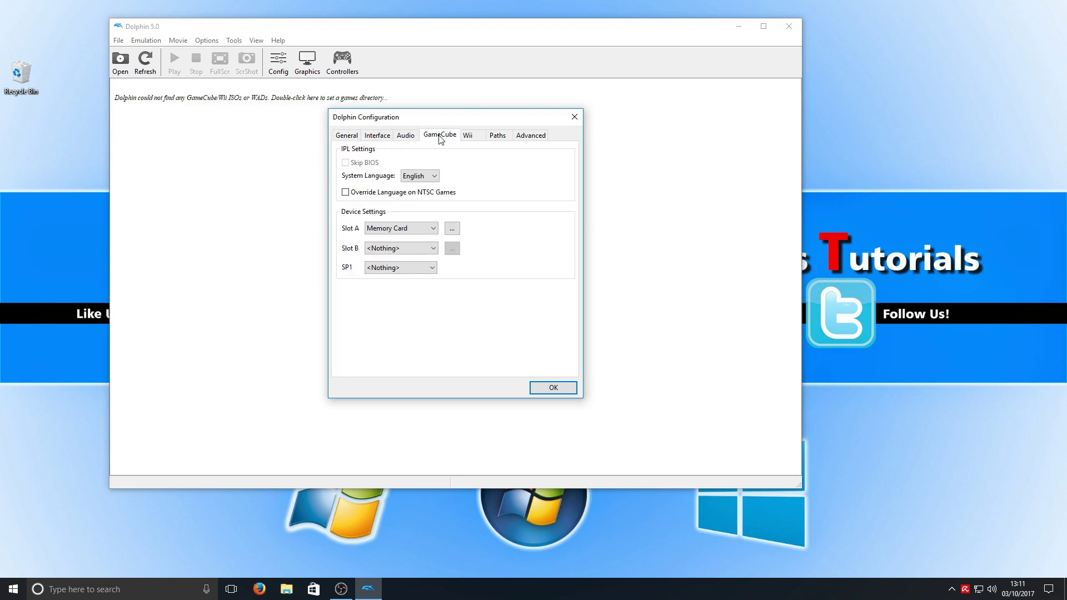
left_click(473, 139)
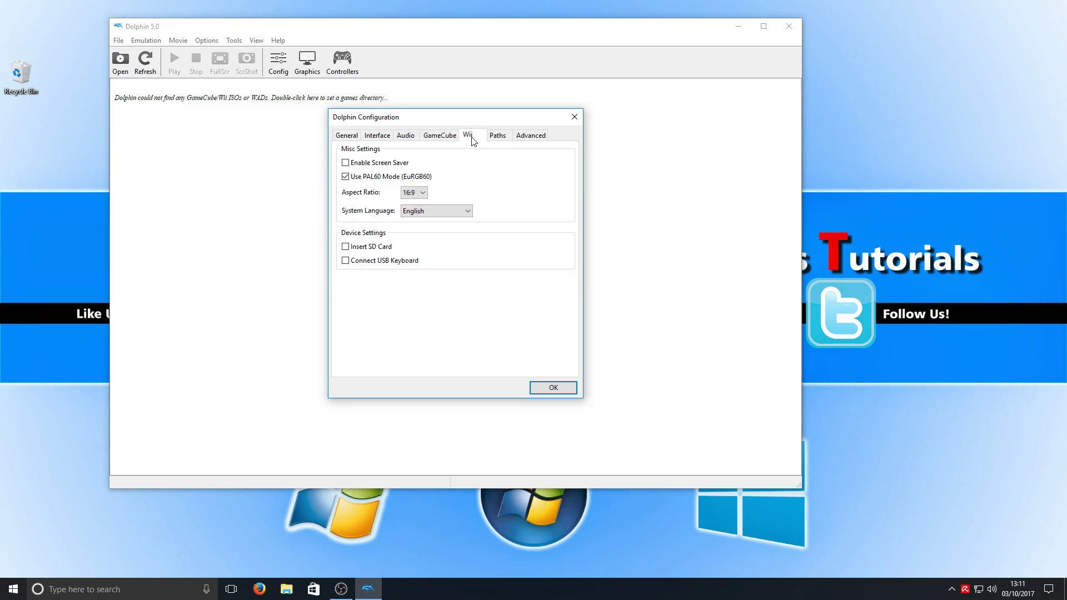
left_click(503, 139)
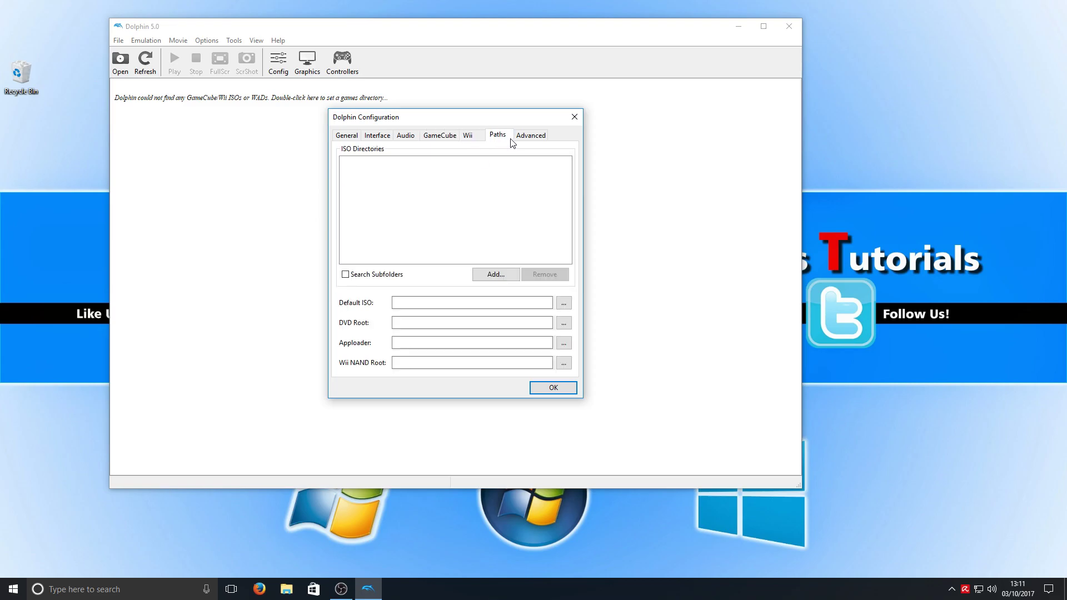
left_click(549, 139)
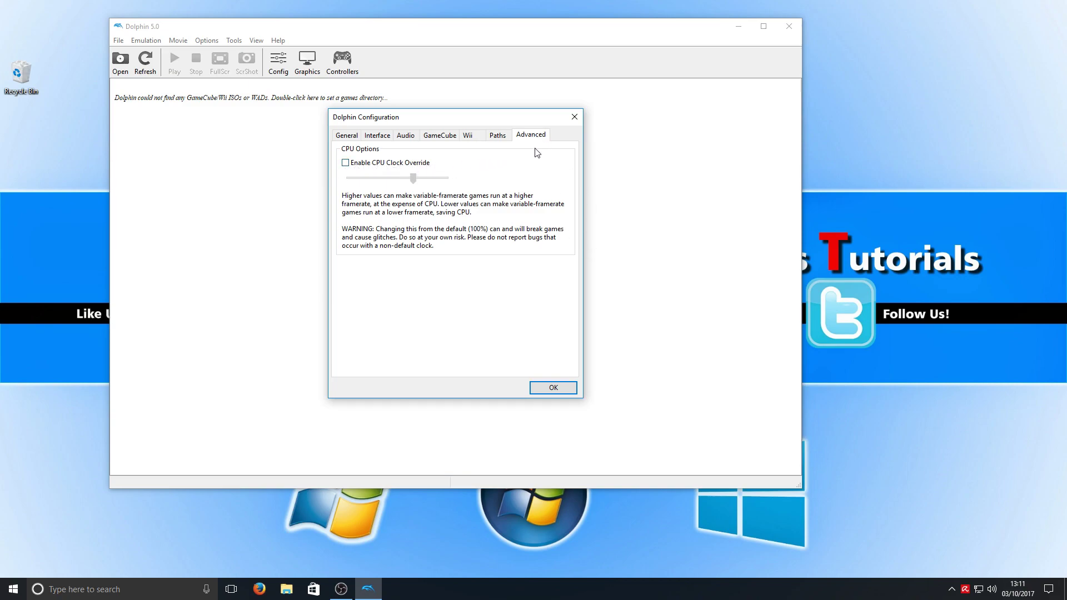
left_click(574, 117)
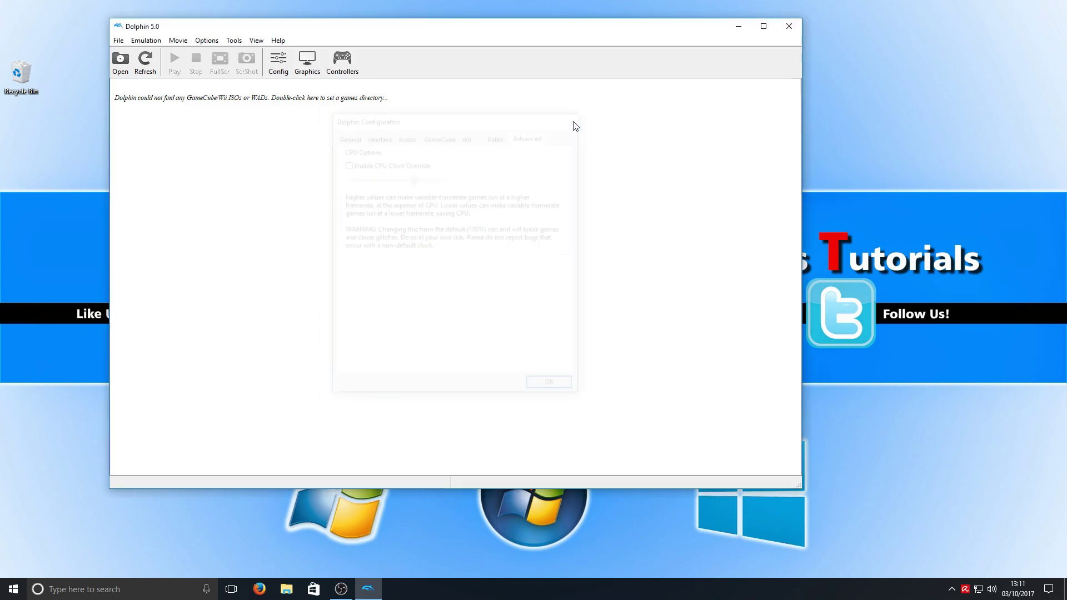
Step: Review the graphics backend choices and the Enhancements, Hacks and Advanced graphics settings, and close them without changes
left_click(308, 67)
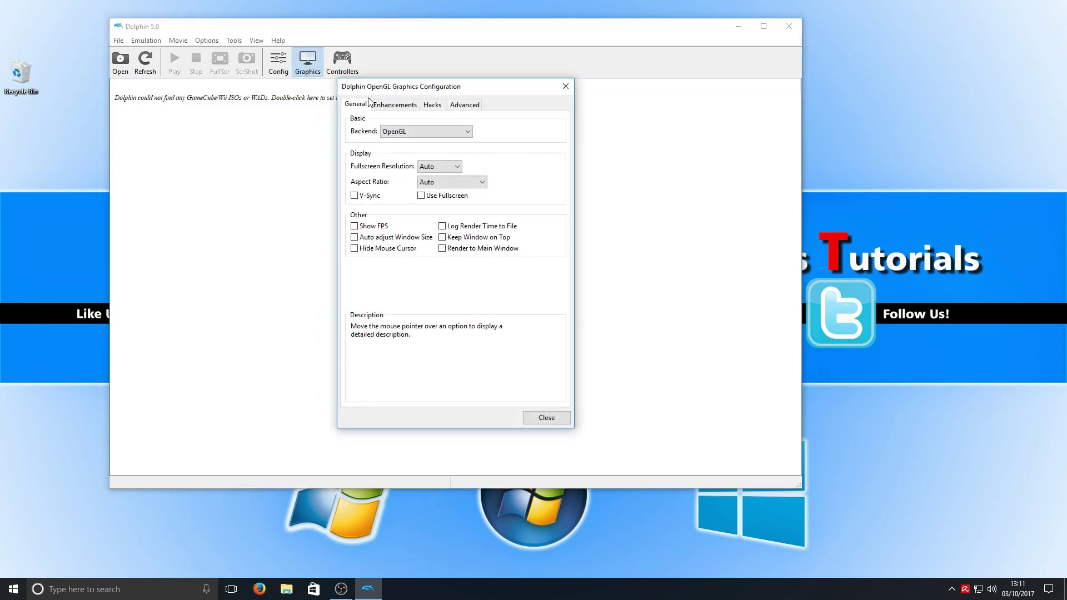
left_click(417, 134)
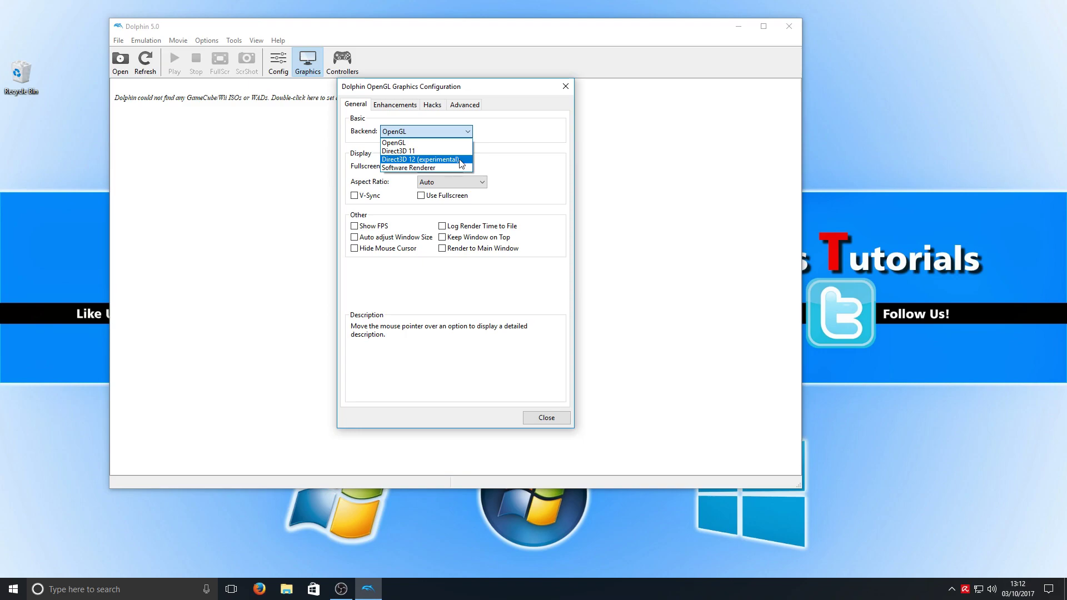
left_click(399, 105)
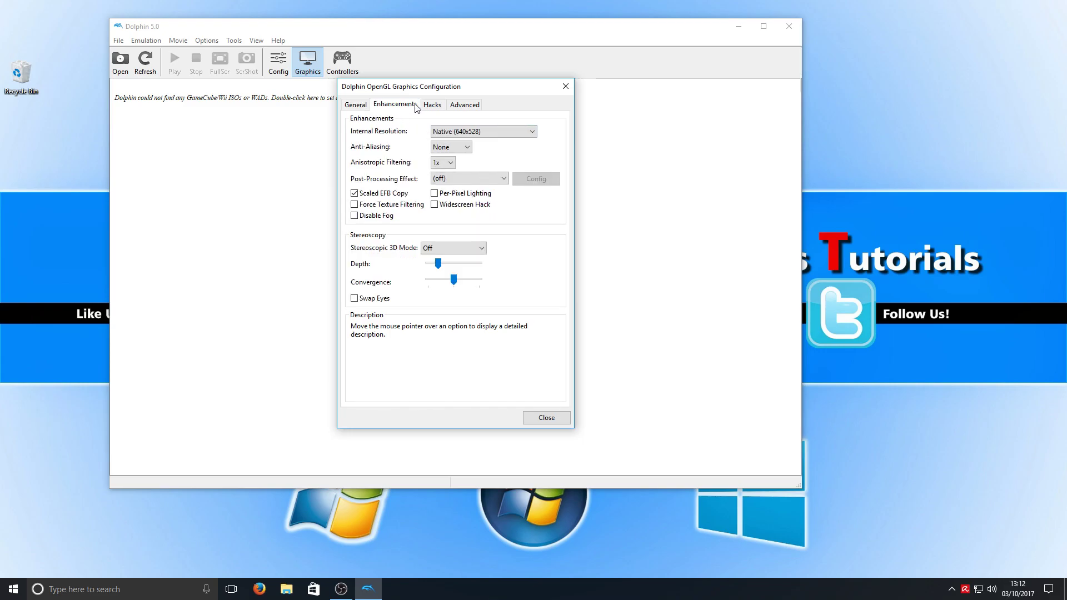
left_click(437, 106)
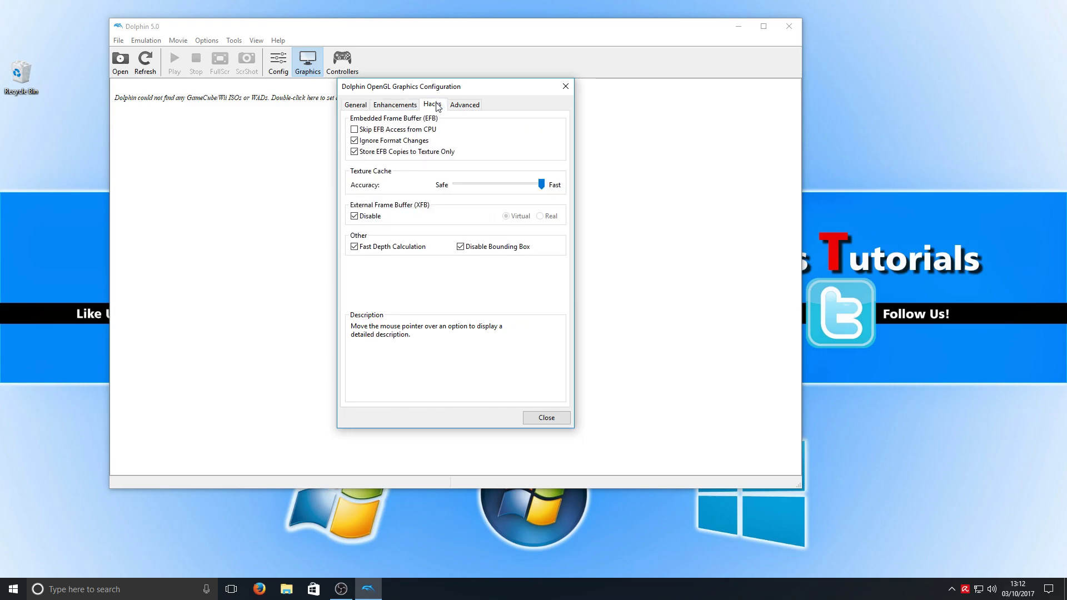
left_click(479, 106)
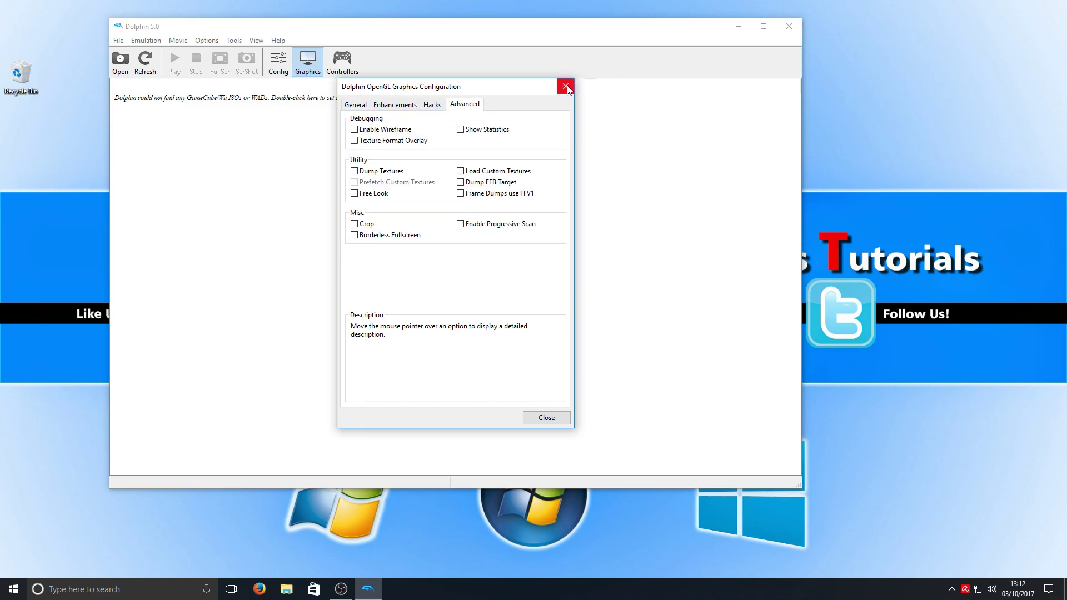
left_click(566, 86)
Step: Review the GameCube controller and Wiimote settings, then briefly reopen the general Dolphin configuration and close it without changes
left_click(349, 57)
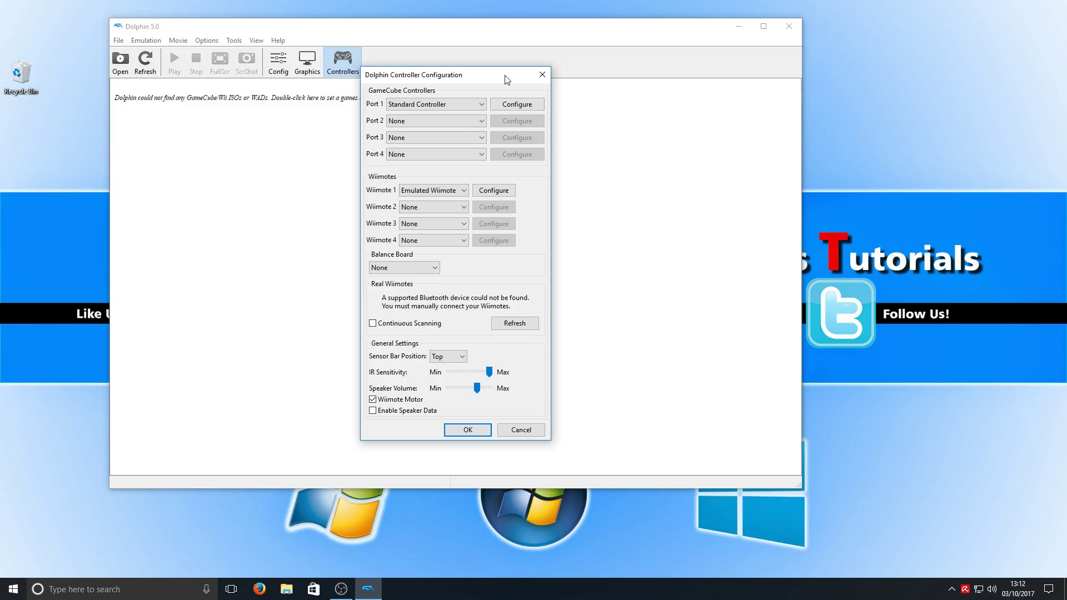
left_click(542, 74)
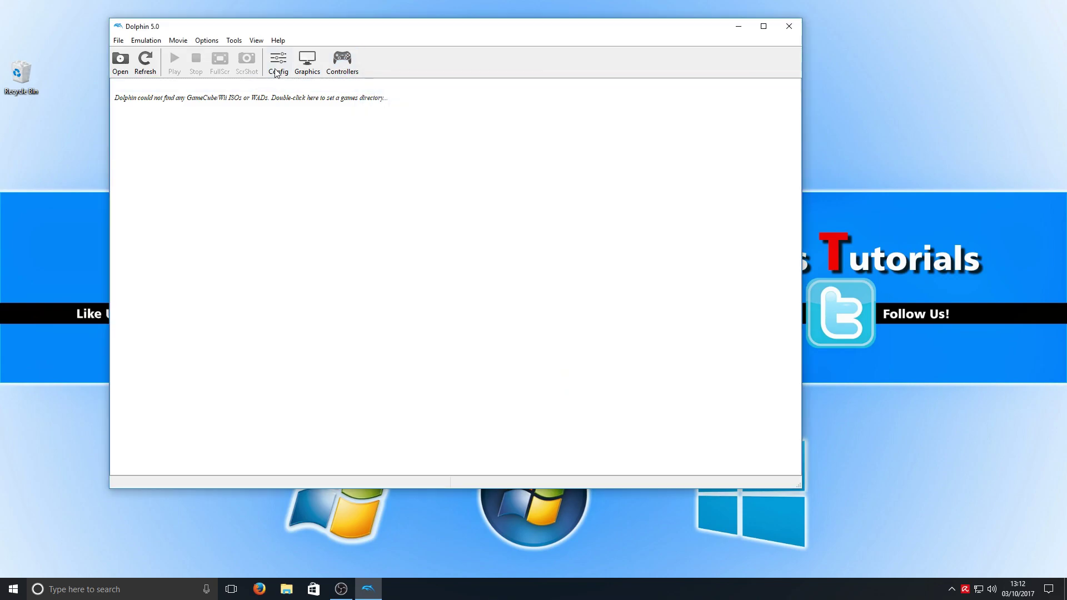
left_click(278, 62)
left_click(574, 116)
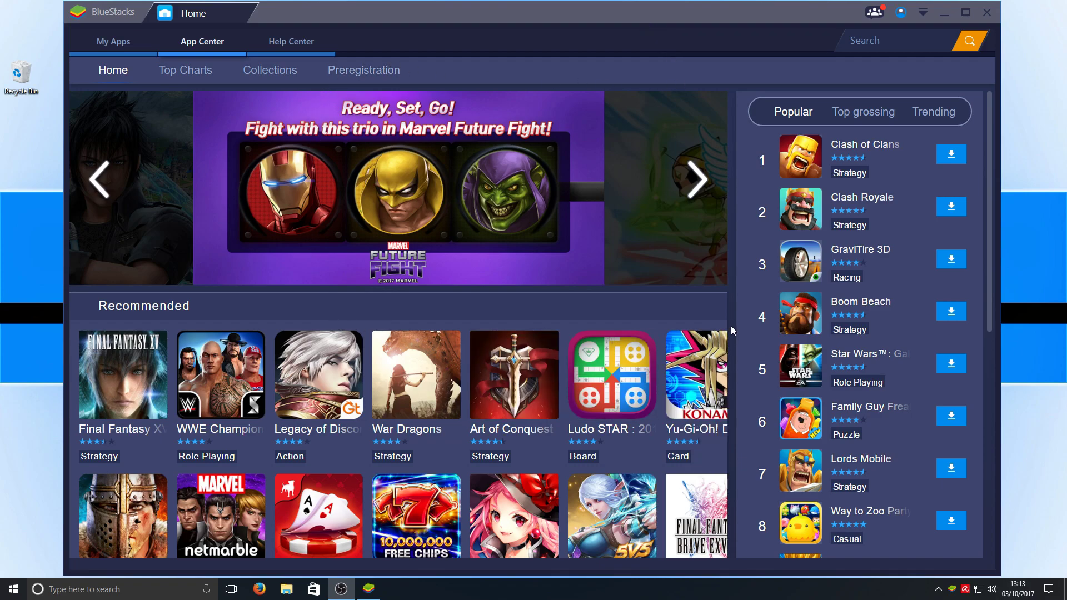
Step: Switch to BlueStacks, install Clash of Clans from the popular apps with its requested permissions accepted, and show the installed apps
left_click(949, 157)
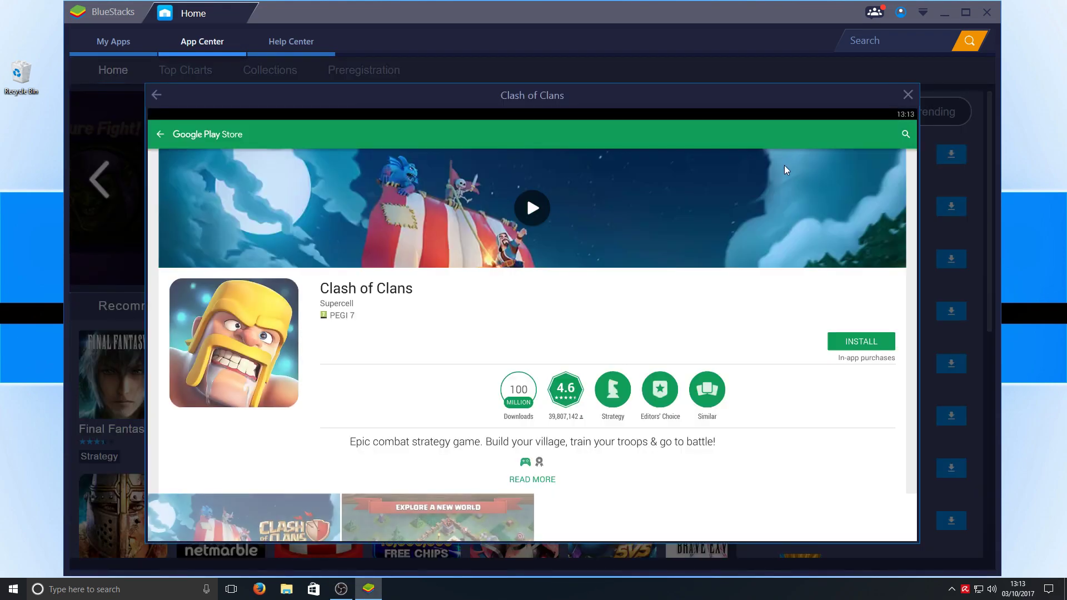
left_click(855, 343)
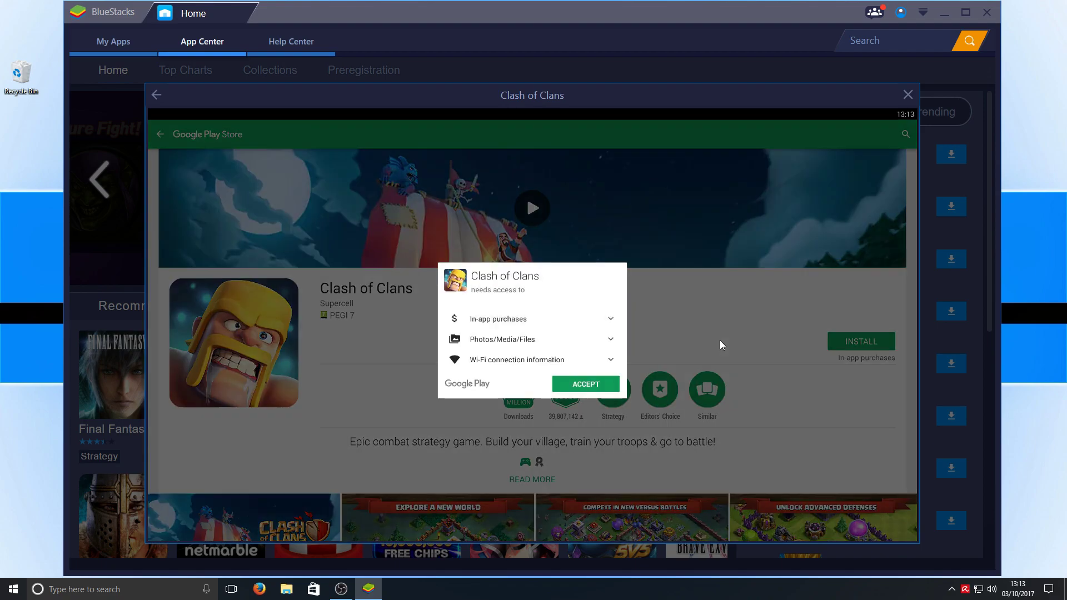
left_click(586, 388)
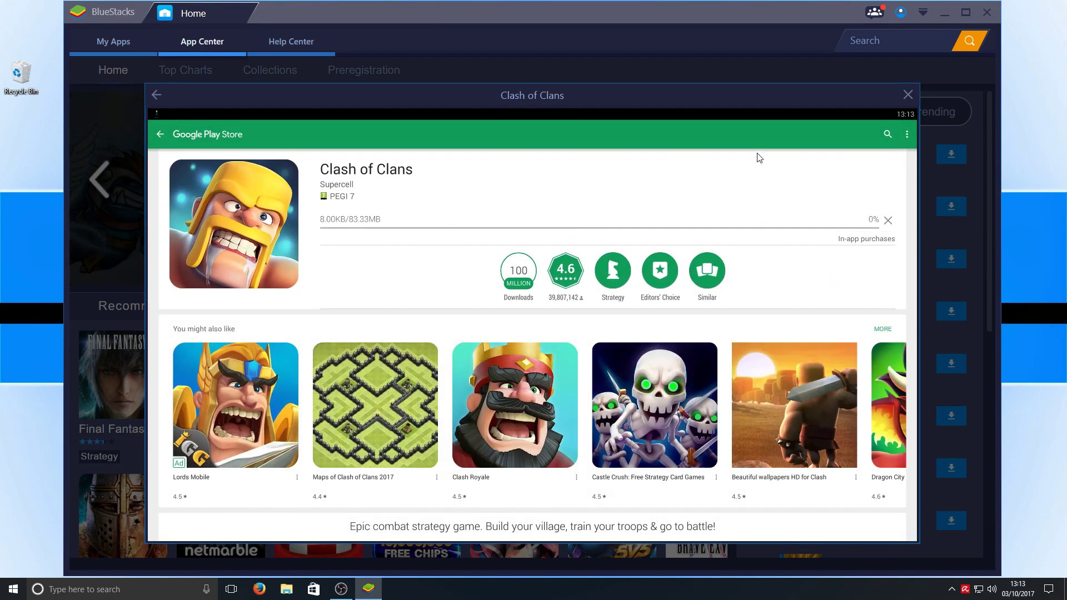
left_click(908, 95)
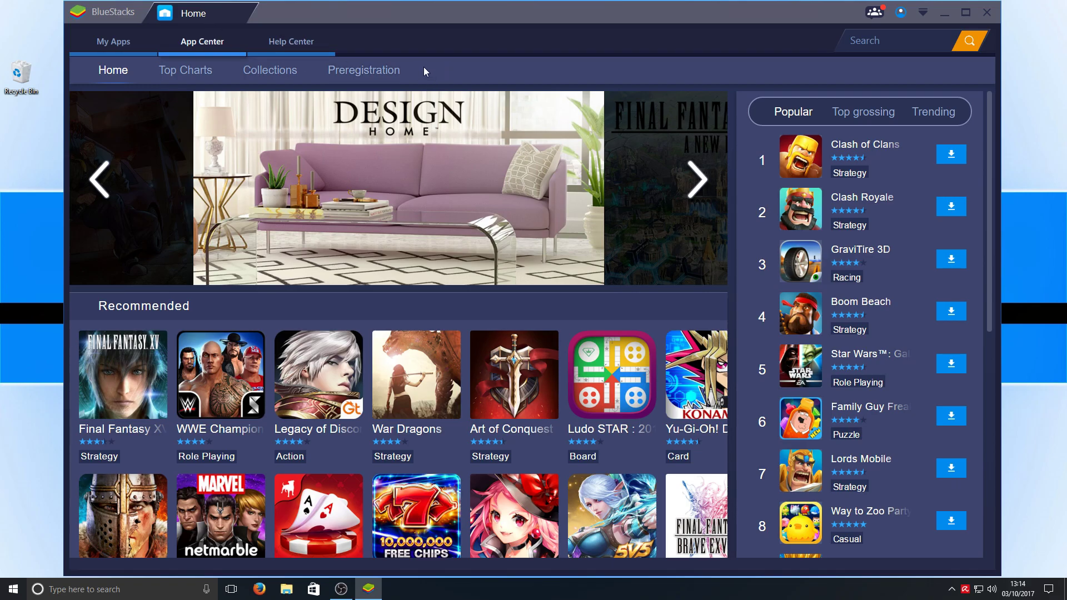
left_click(101, 42)
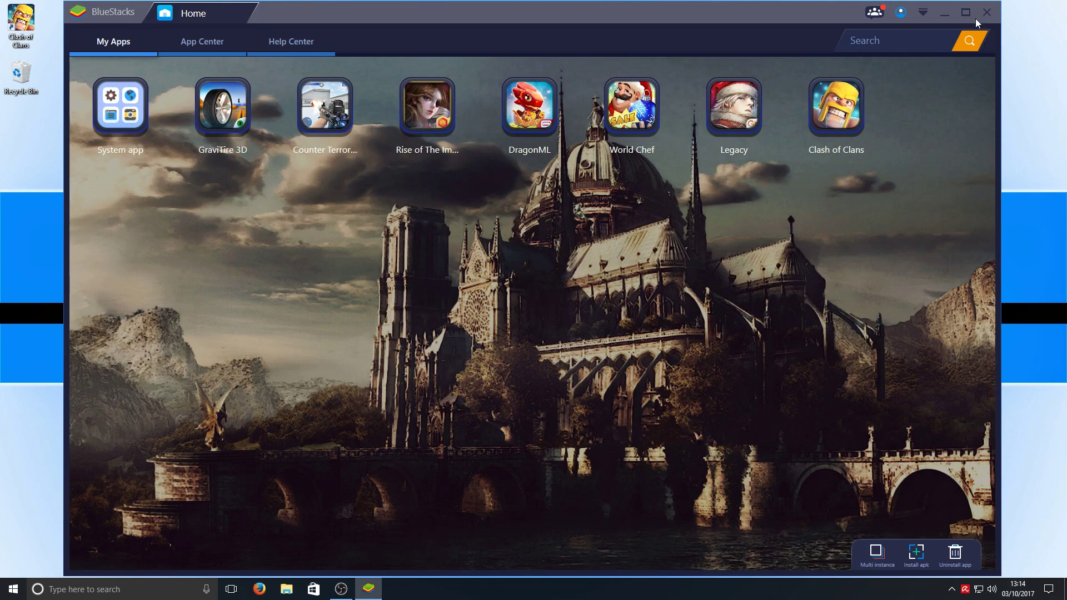
Step: Review the BlueStacks display and engine settings, including the CPU core choices and memory allocation, and close them without changes
left_click(922, 15)
left_click(936, 25)
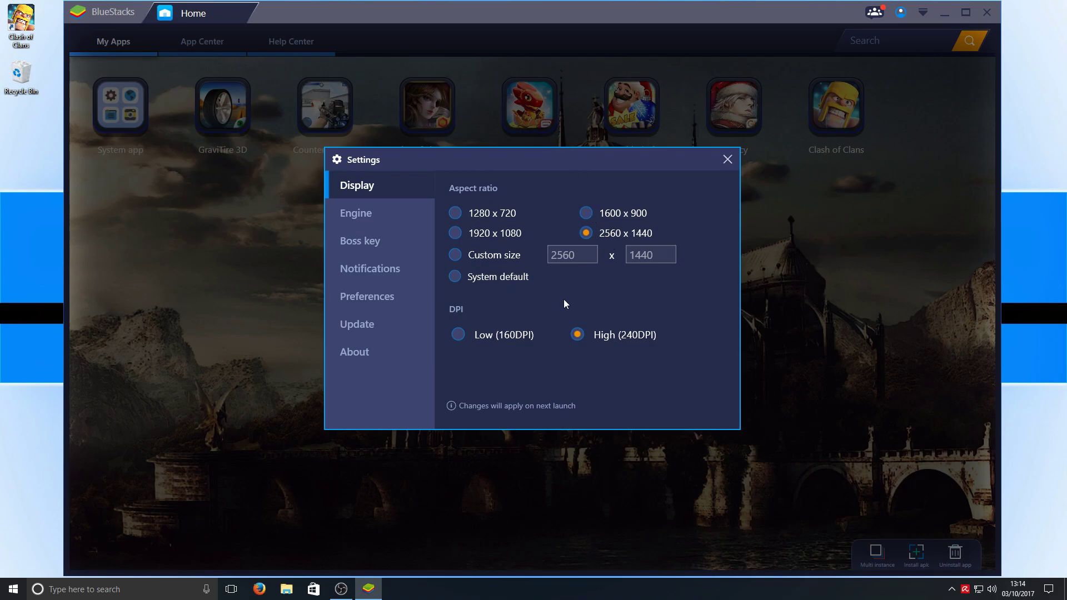
left_click(393, 212)
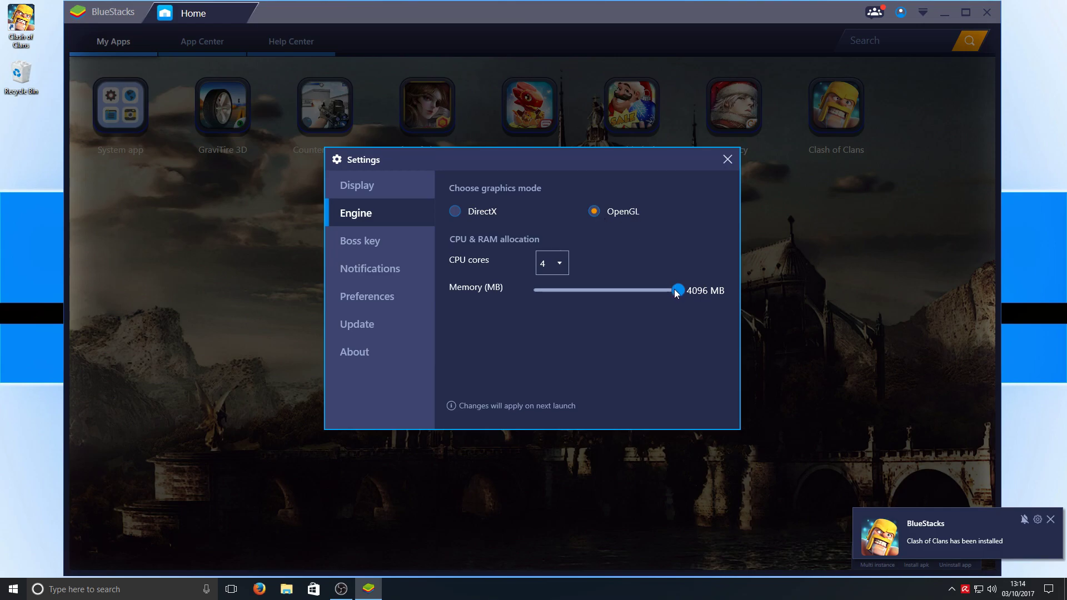
left_click(552, 263)
left_click(552, 367)
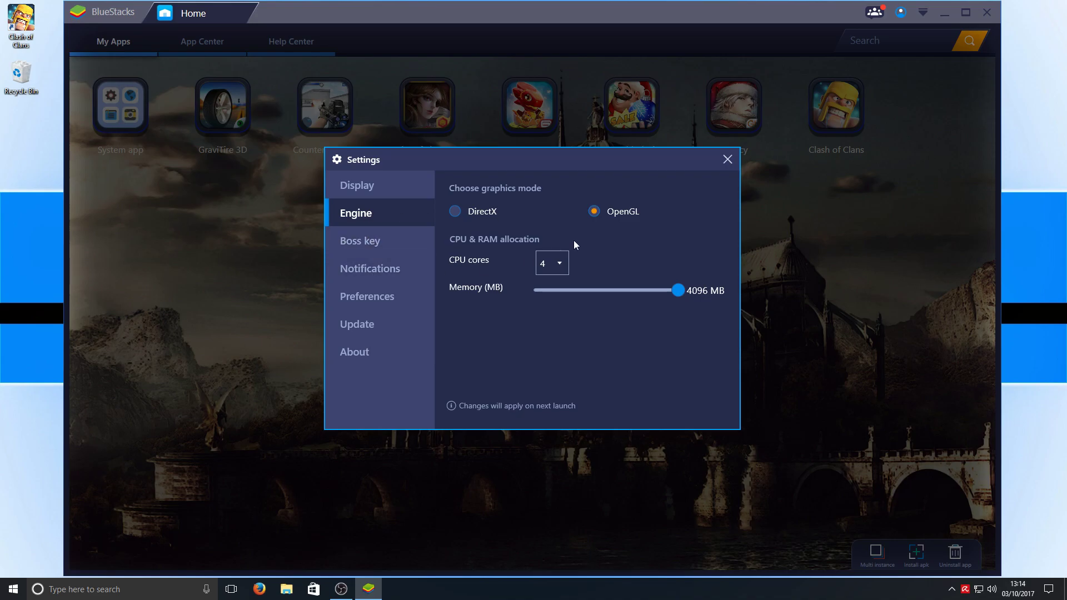
left_click(726, 159)
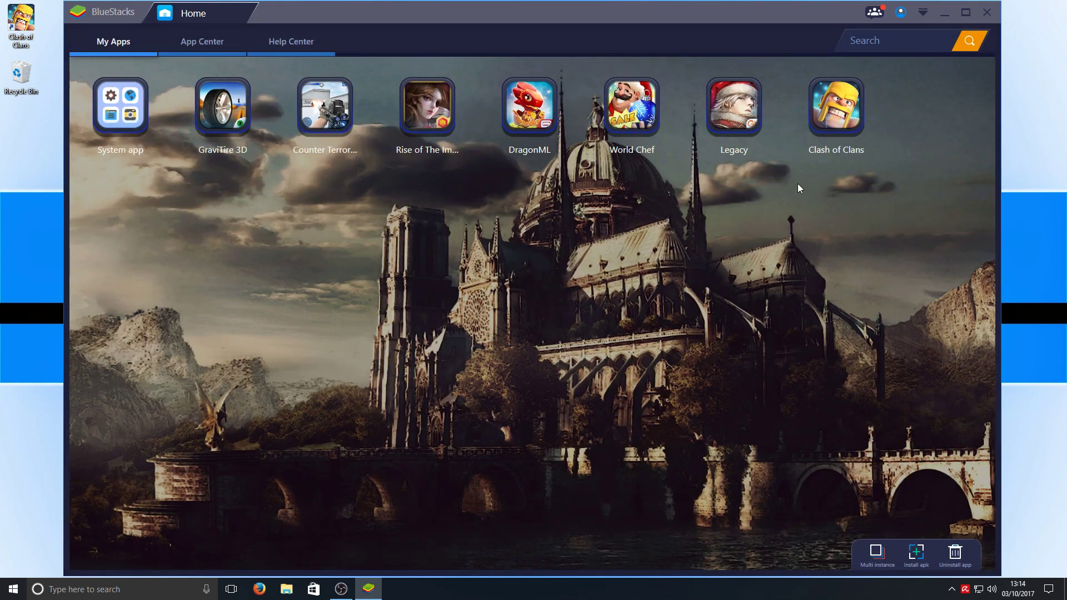